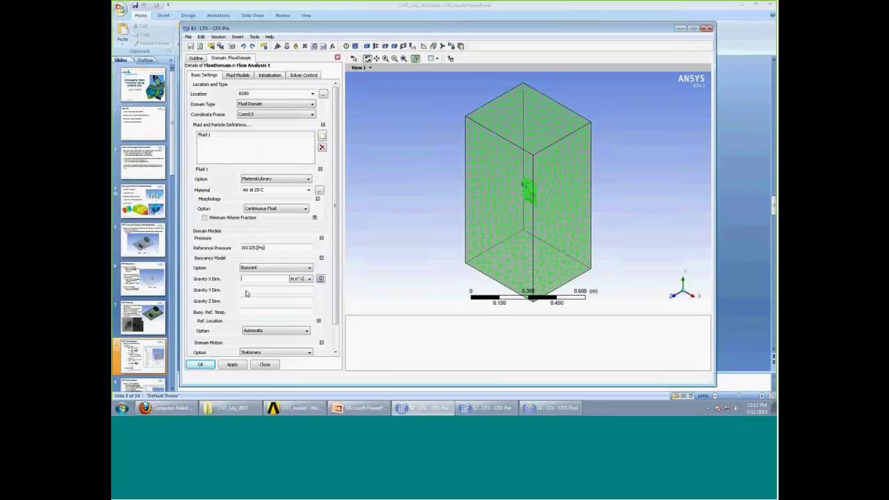
# Set the flow domain's buoyancy gravity components to 0 in X, -g in Y and 0 in Z.
pyautogui.write('0')
pyautogui.click(270, 289)
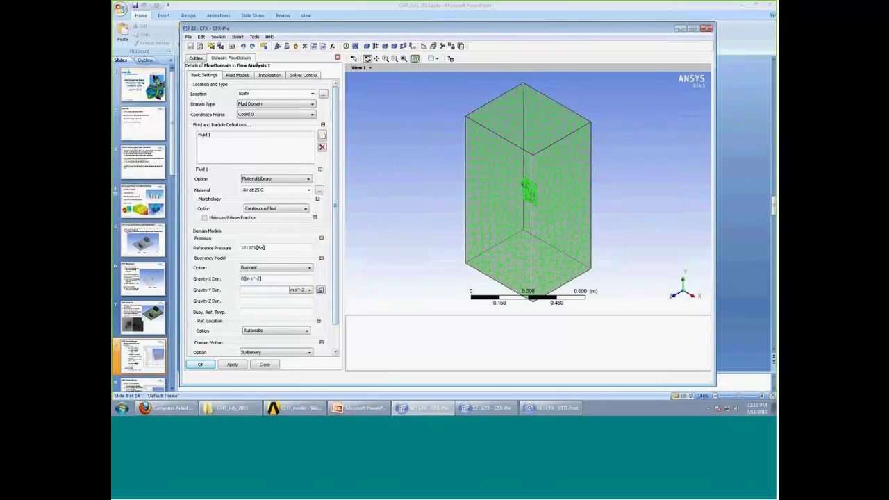
pyautogui.write('-9')
pyautogui.click(260, 301)
pyautogui.write('0')
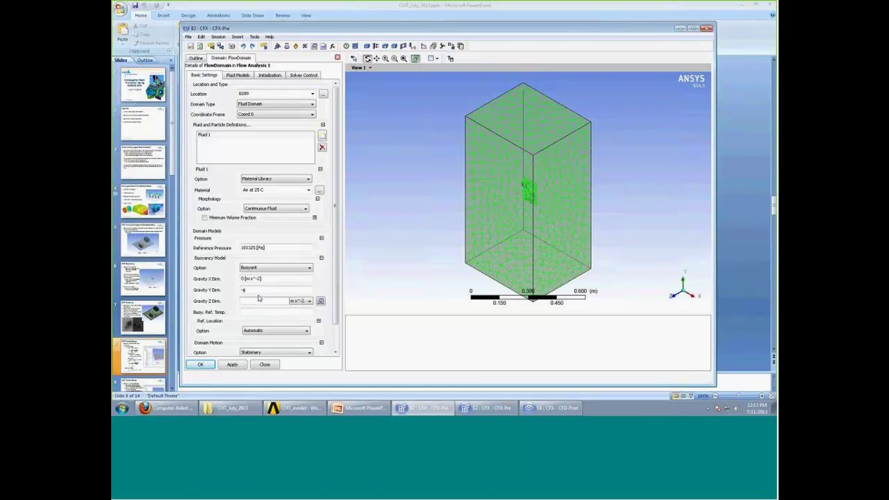
pyautogui.press('Return')
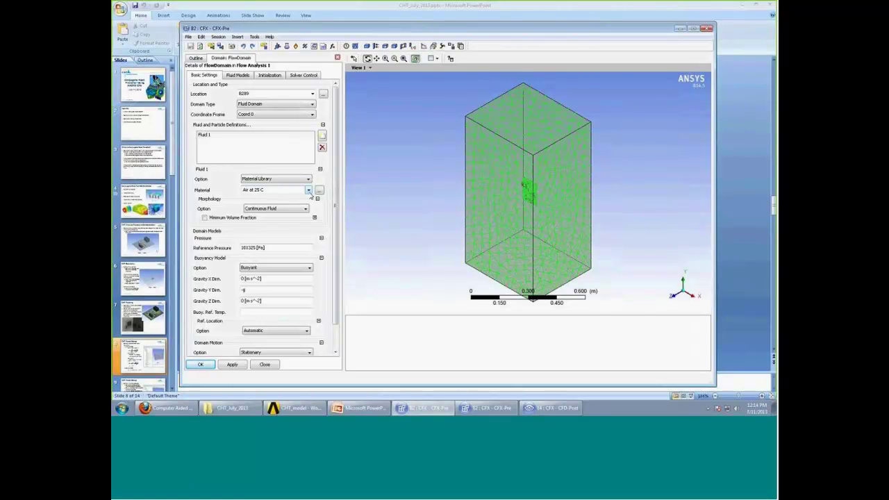
# Set the flow domain's buoyancy reference temperature to 25 C.
pyautogui.click(269, 314)
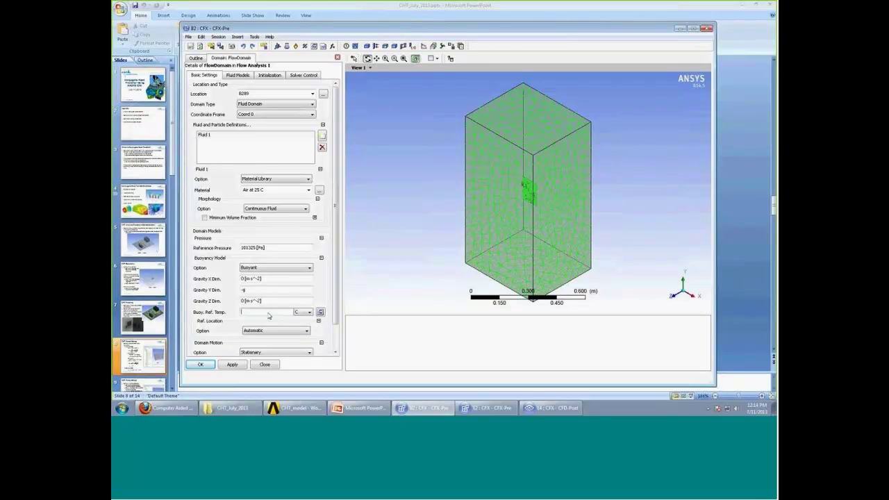
pyautogui.write('25')
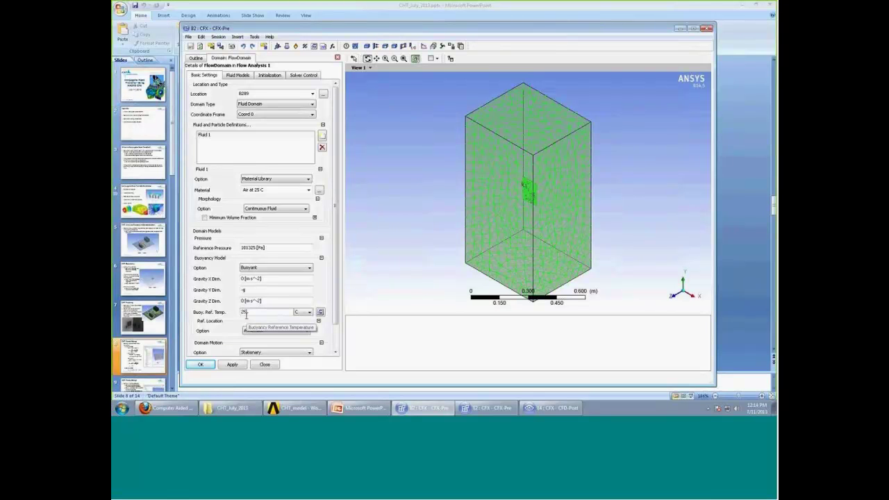
pyautogui.click(339, 207)
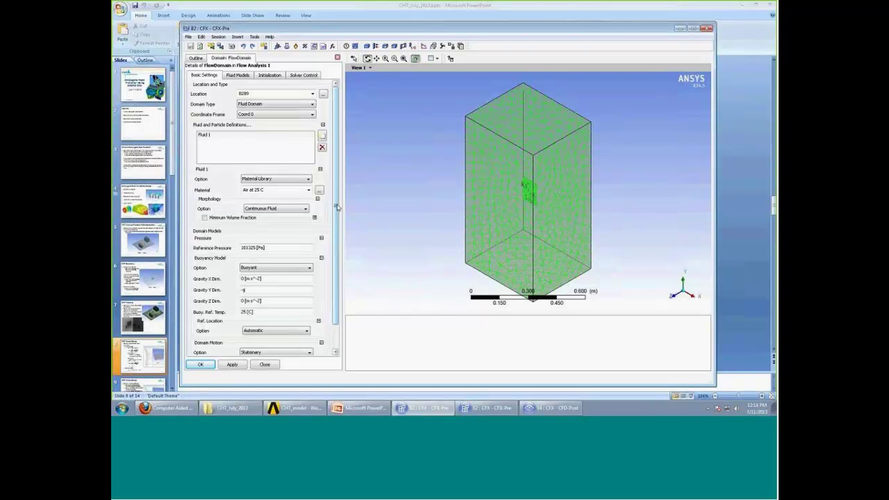
# Consult the CHT Model Setup slide in PowerPoint and return to the B2 case in CFX-Pre.
pyautogui.click(134, 362)
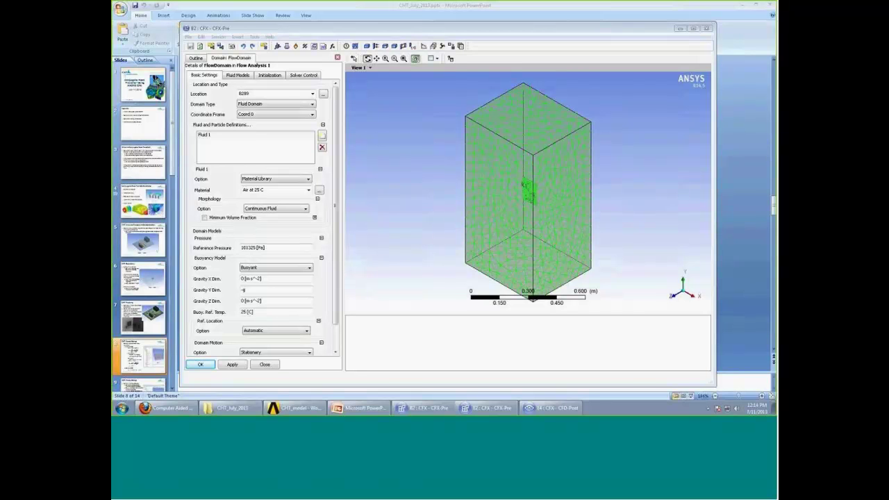
pyautogui.hotkey('alt', 'Tab')
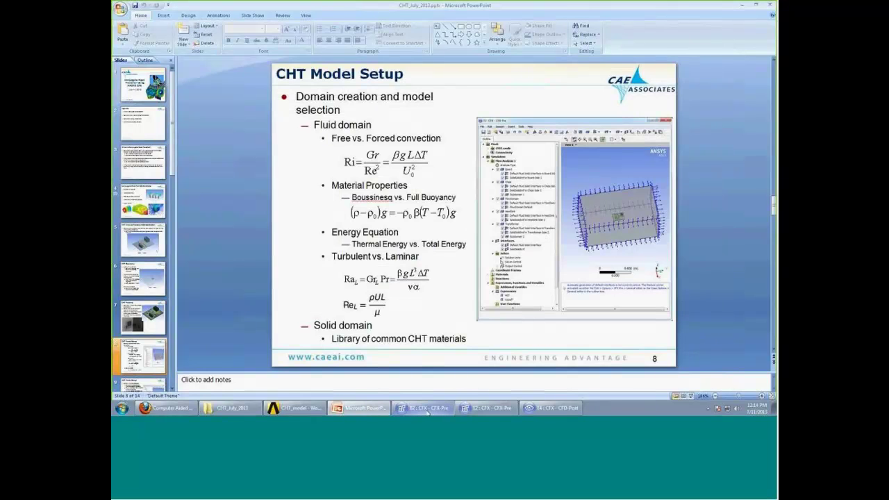
pyautogui.click(426, 409)
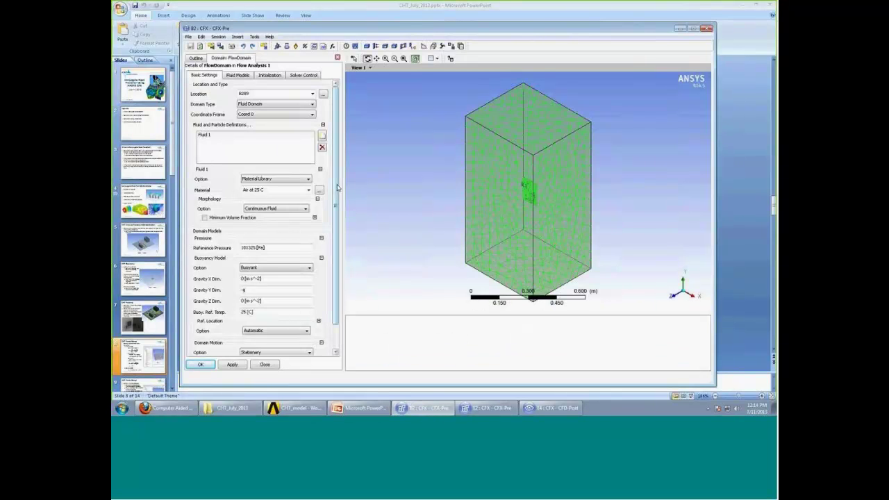
# Set the flow domain's heat transfer option to Thermal Energy in the fluid models.
pyautogui.scroll(-1, 339, 201)
pyautogui.scroll(-1, 339, 201)
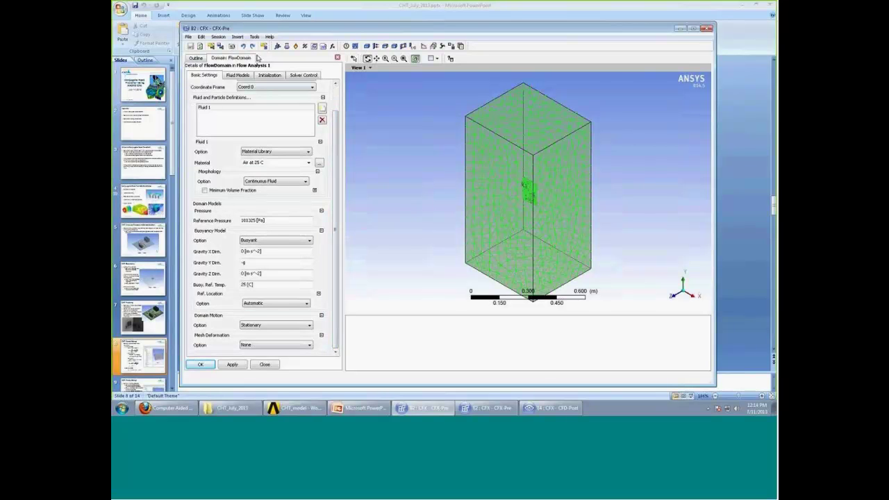
pyautogui.click(237, 76)
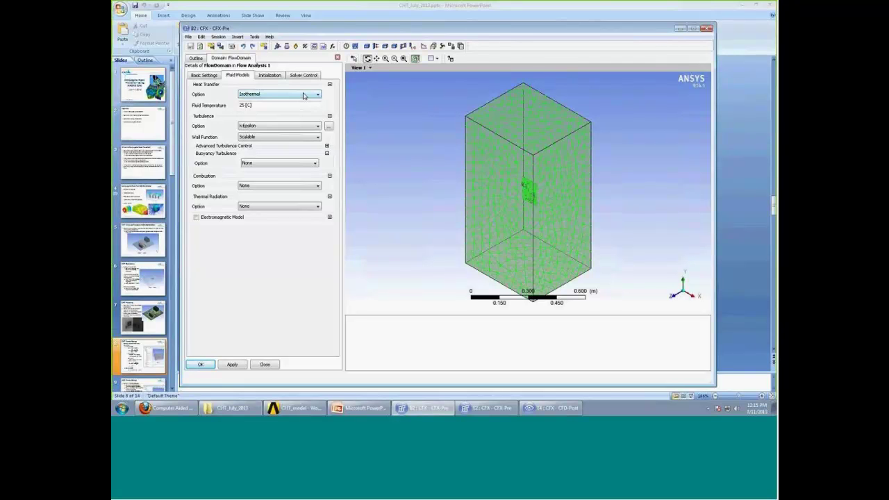
pyautogui.click(302, 95)
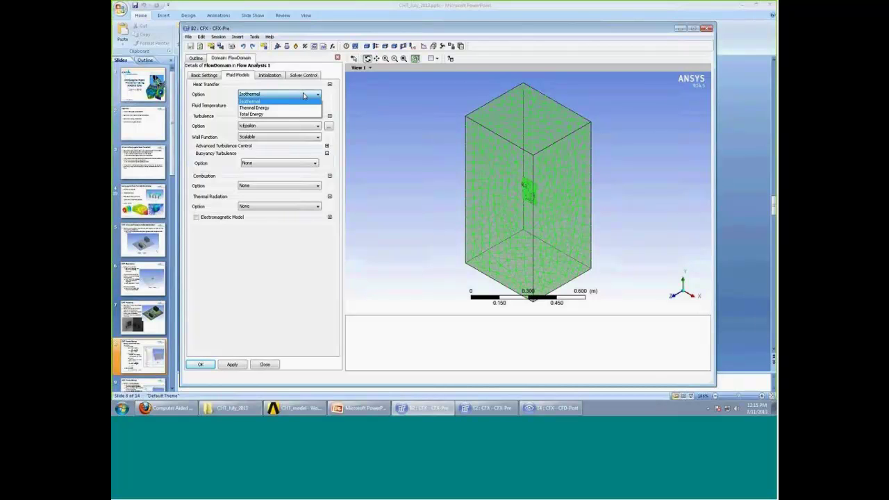
pyautogui.click(302, 108)
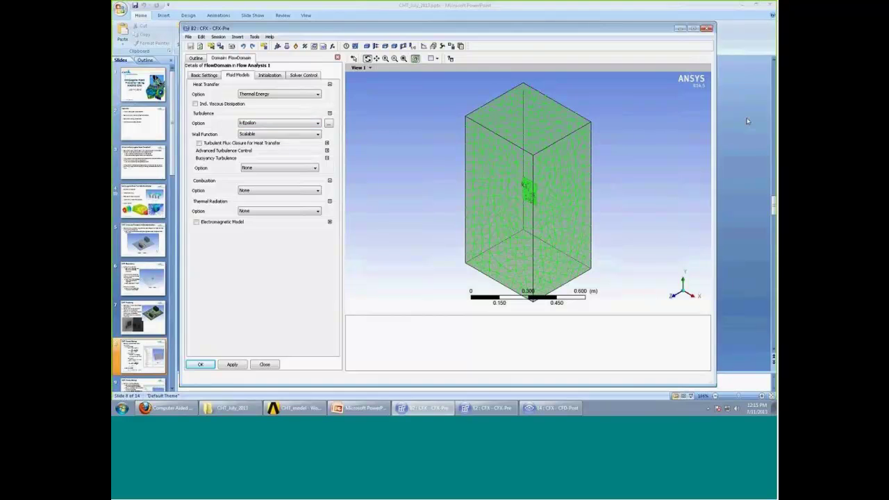
# Check the CHT Model Setup slide in PowerPoint, return to CFX-Pre and accept the flow domain's settings.
pyautogui.hotkey('alt', 'Tab')
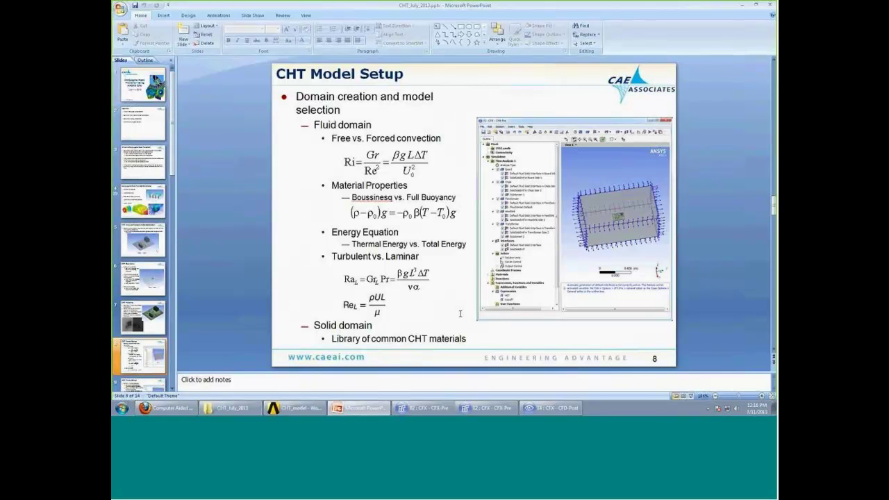
pyautogui.click(423, 409)
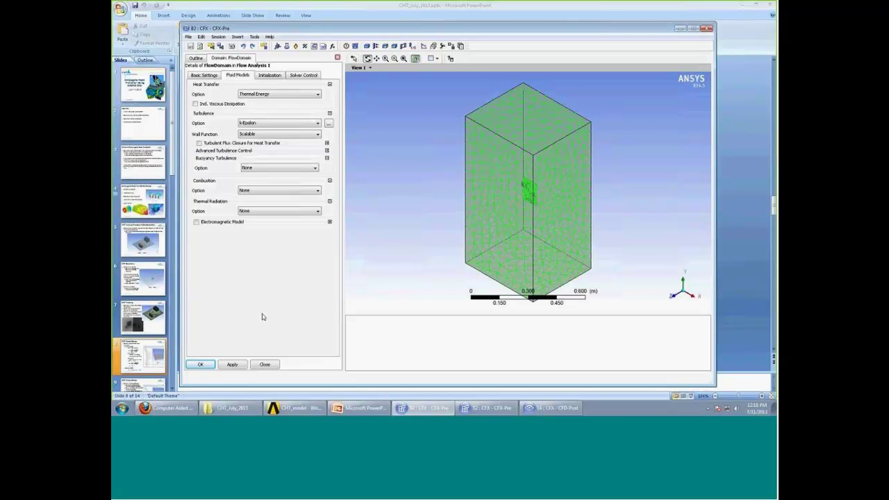
pyautogui.click(200, 364)
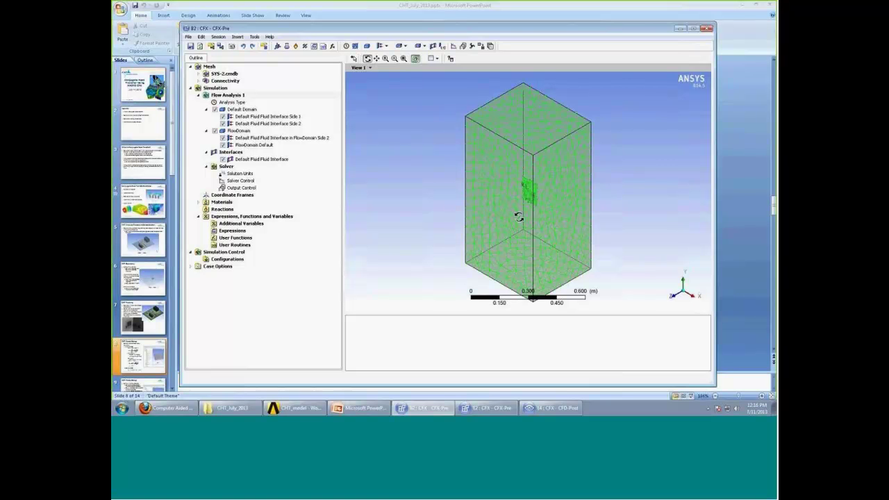
# Hide FlowDomain in the viewer and bring the circuit board with its components into close view.
pyautogui.moveTo(578, 313); pyautogui.dragTo(583, 340)
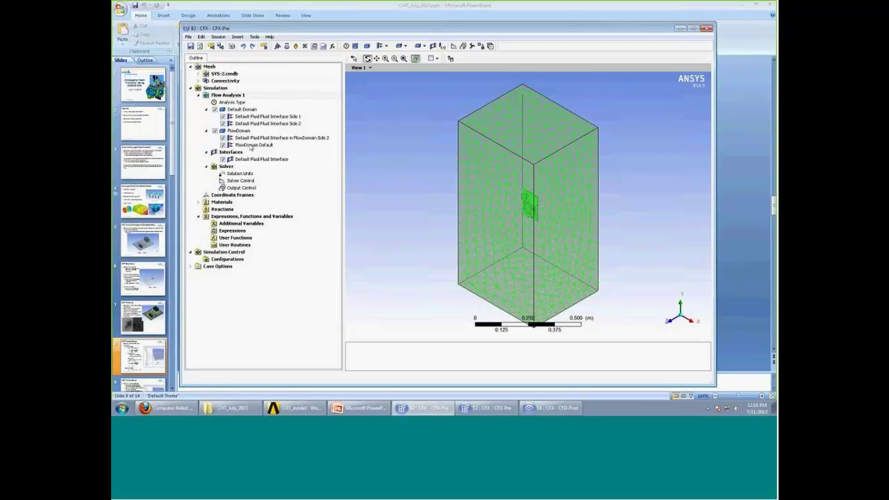
pyautogui.click(216, 131)
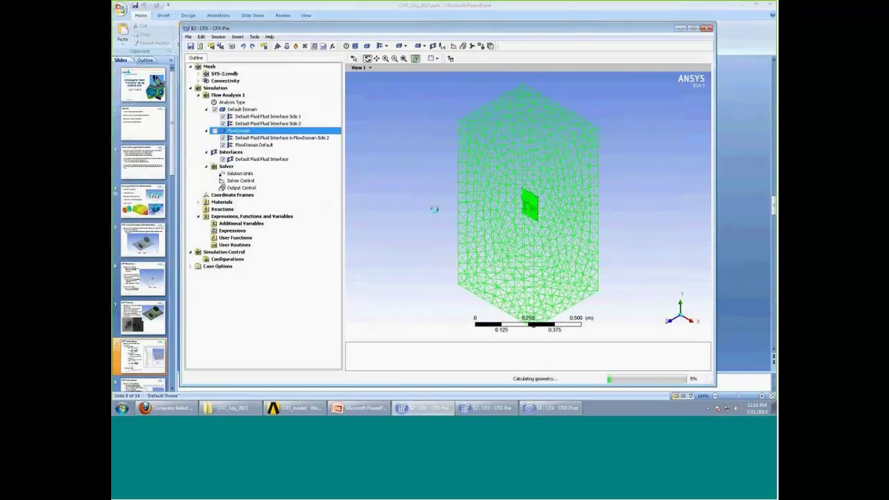
pyautogui.click(243, 111)
pyautogui.scroll(5, 493, 179)
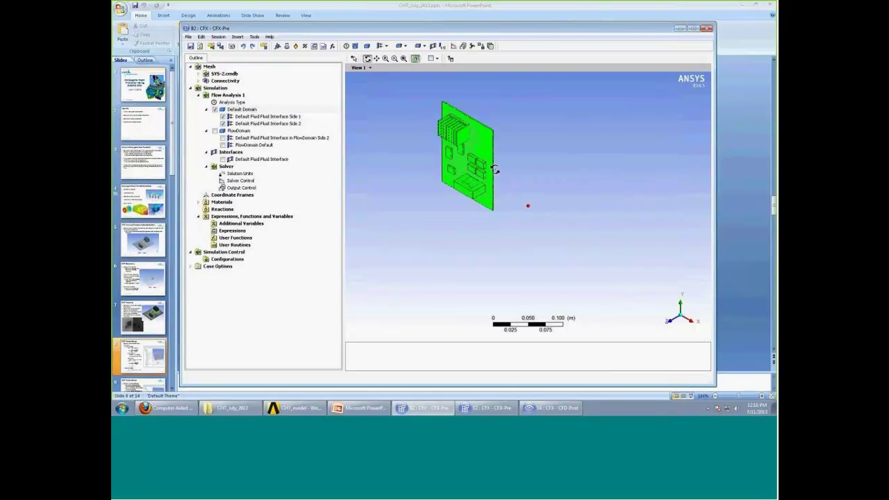
pyautogui.moveTo(520, 194); pyautogui.dragTo(543, 213)
pyautogui.scroll(5, 575, 178)
pyautogui.moveTo(544, 212)
pyautogui.keyDown('ctrl'); pyautogui.mouseDown(button='middle')
pyautogui.moveTo(574, 178)
pyautogui.moveTo(538, 213)
pyautogui.mouseUp(button='middle'); pyautogui.keyUp('ctrl')
pyautogui.scroll(-1, 553, 203)
pyautogui.keyDown('ctrl'); pyautogui.moveTo(595, 172); pyautogui.dragTo(528, 208, button='middle'); pyautogui.keyUp('ctrl')
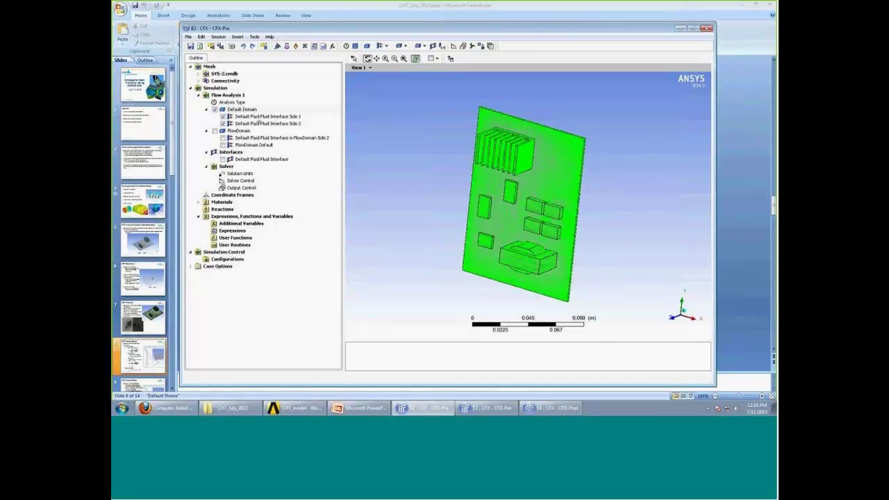
# Insert a new domain named PCB under Flow Analysis 1.
pyautogui.rightClick(226, 95)
pyautogui.moveTo(243, 101)
pyautogui.click(318, 100)
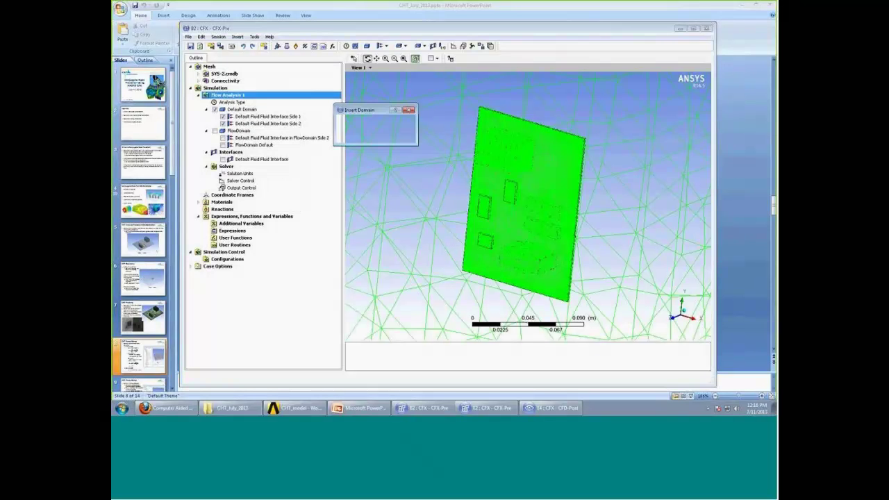
pyautogui.write('PCB')
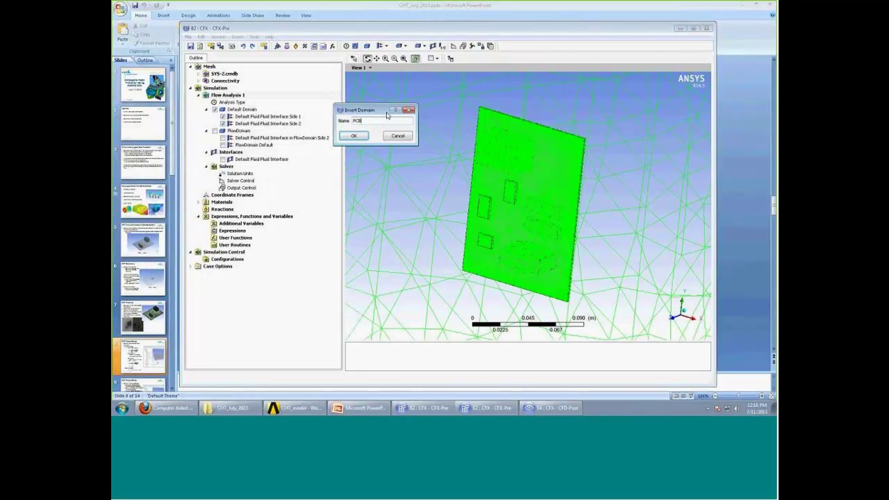
pyautogui.press('Return')
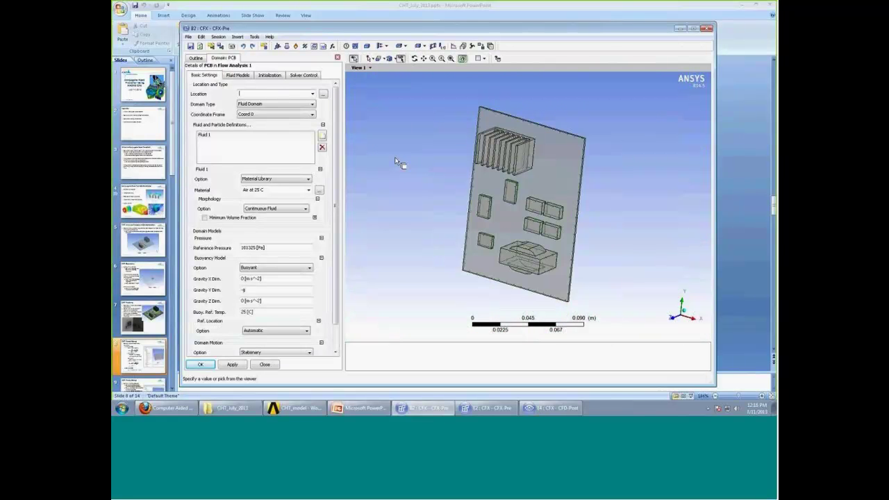
# Assign the flat board body B977 as the PCB domain's location and make it a Solid Domain.
pyautogui.click(560, 164)
pyautogui.click(276, 103)
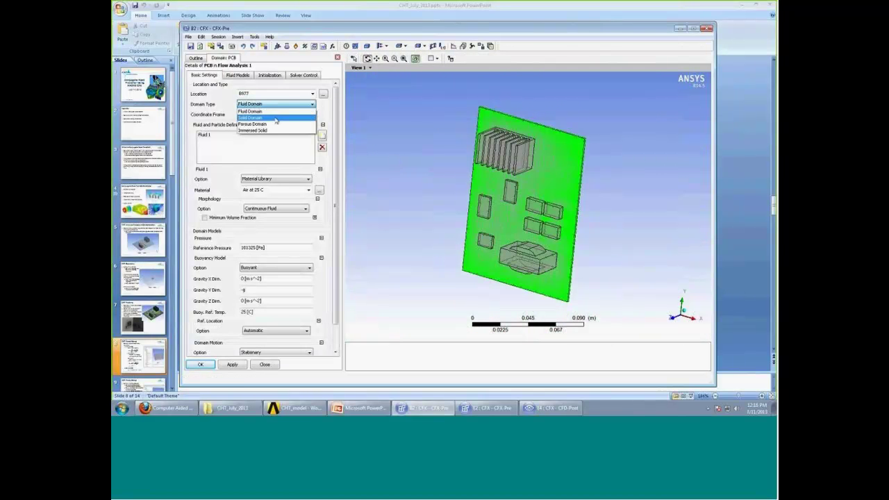
pyautogui.click(276, 118)
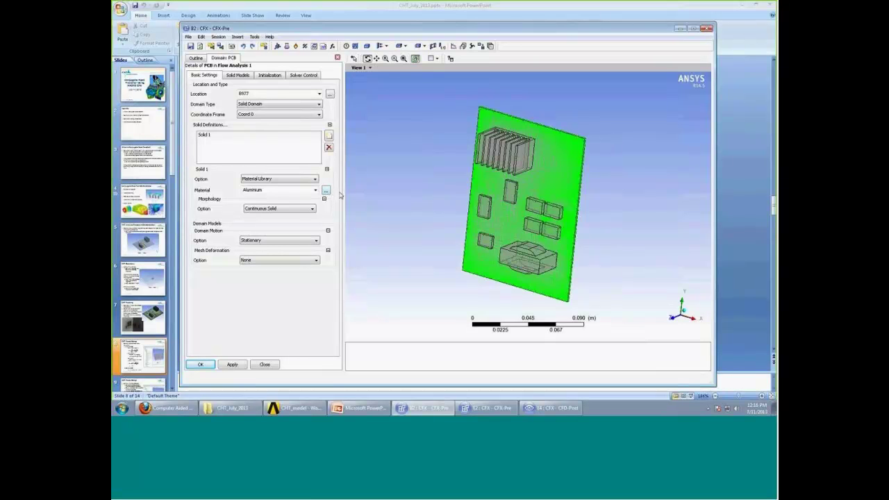
pyautogui.click(315, 191)
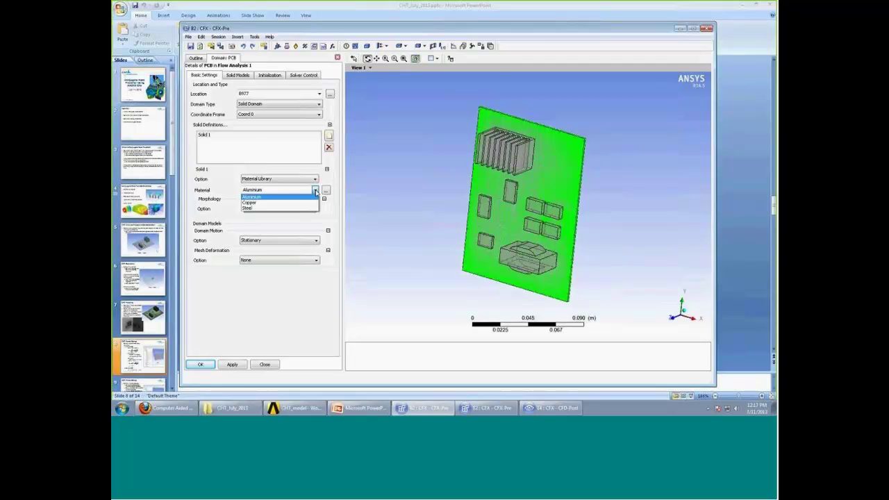
pyautogui.click(315, 192)
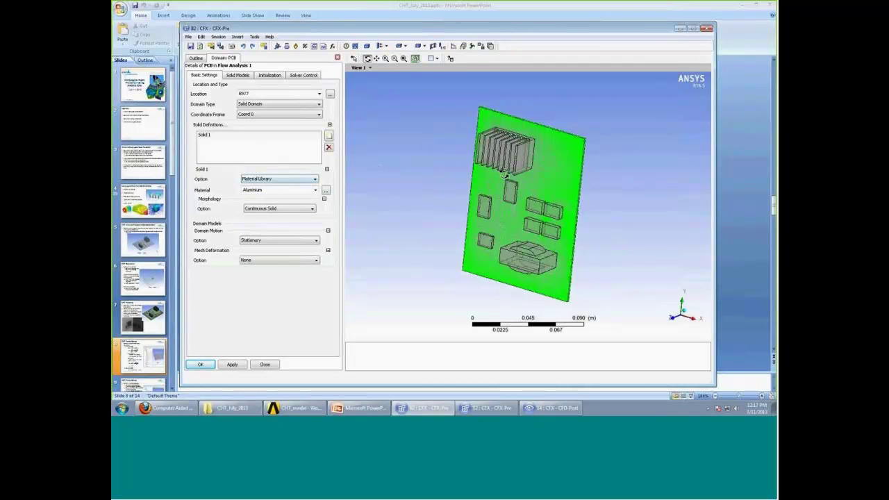
pyautogui.click(315, 191)
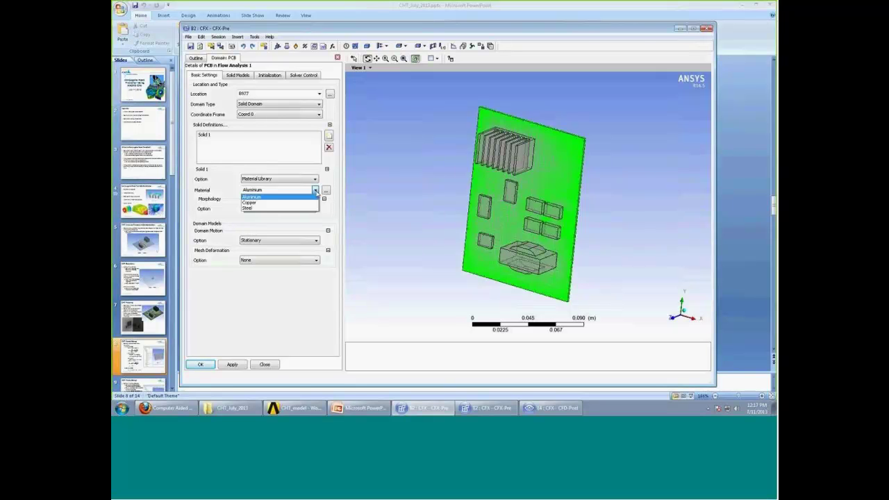
pyautogui.click(316, 192)
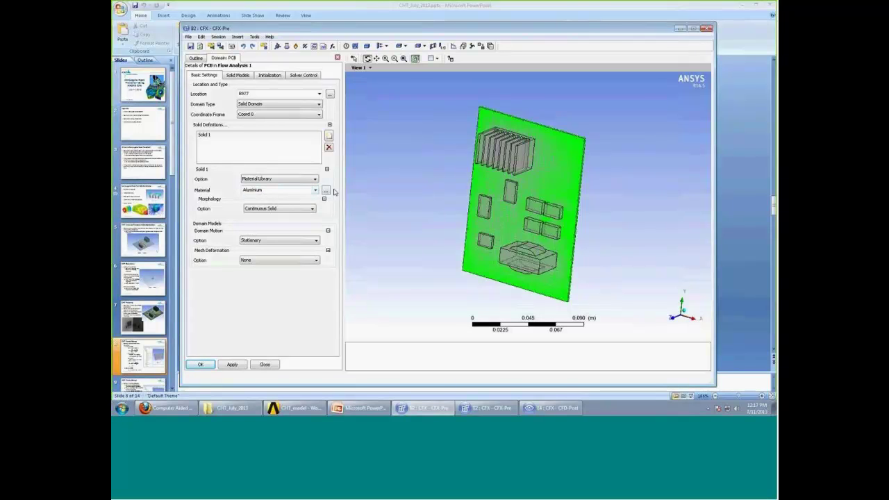
# Import Glass Plate from the CHT Solids material library and assign it as the PCB domain's material.
pyautogui.click(326, 191)
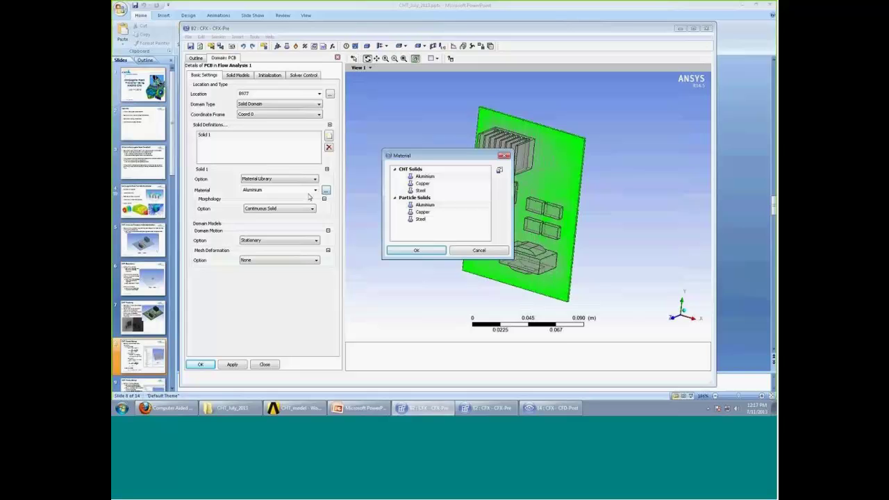
pyautogui.click(499, 170)
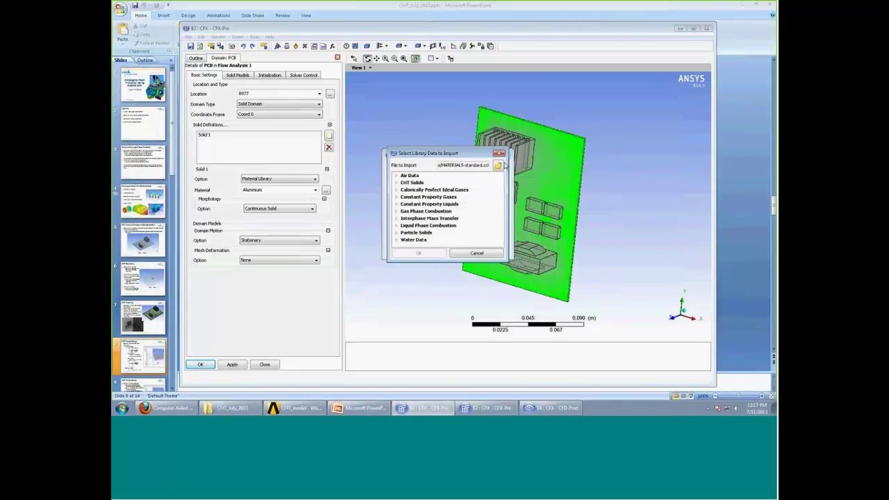
pyautogui.click(397, 183)
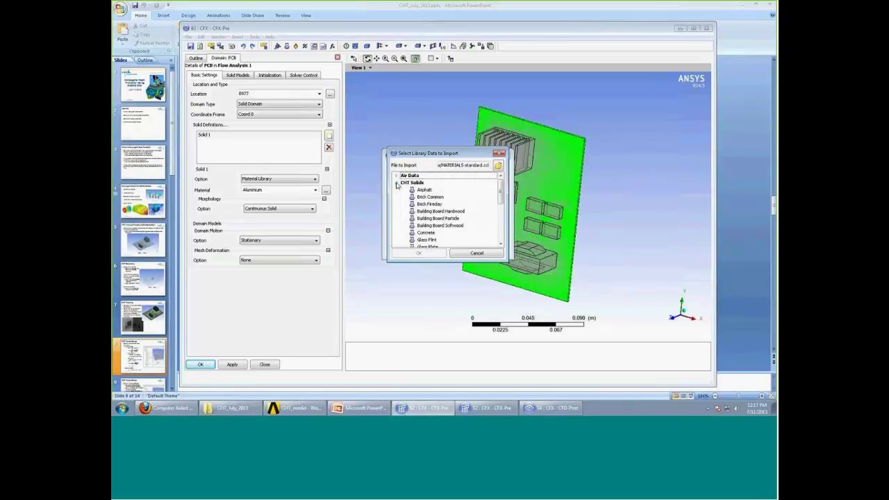
pyautogui.moveTo(503, 193); pyautogui.dragTo(503, 196)
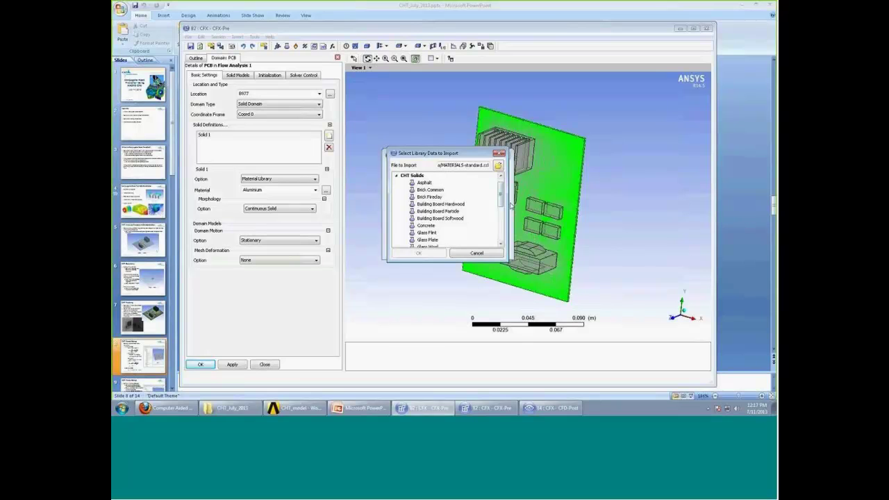
pyautogui.moveTo(502, 203); pyautogui.dragTo(502, 205)
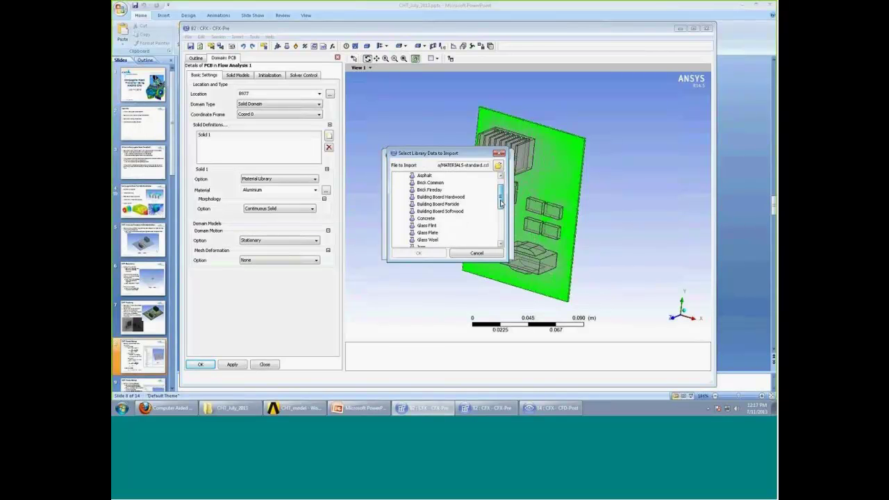
pyautogui.click(434, 233)
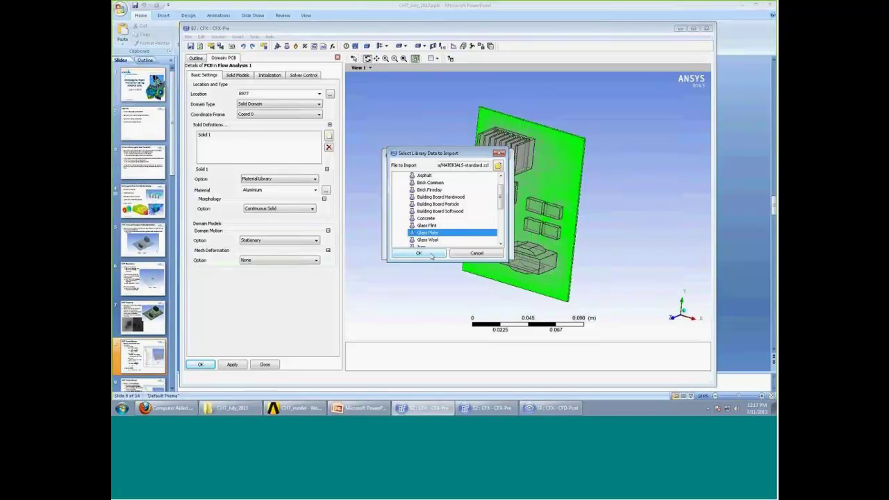
pyautogui.click(431, 255)
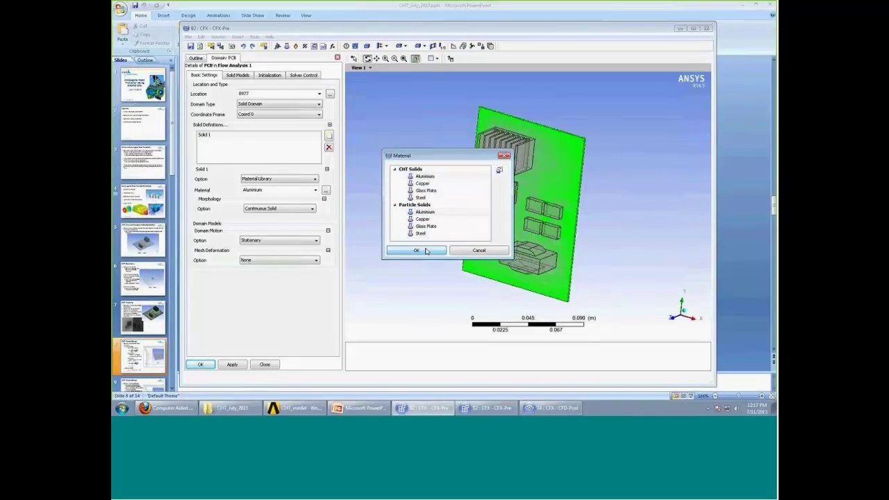
pyautogui.click(417, 250)
pyautogui.click(315, 190)
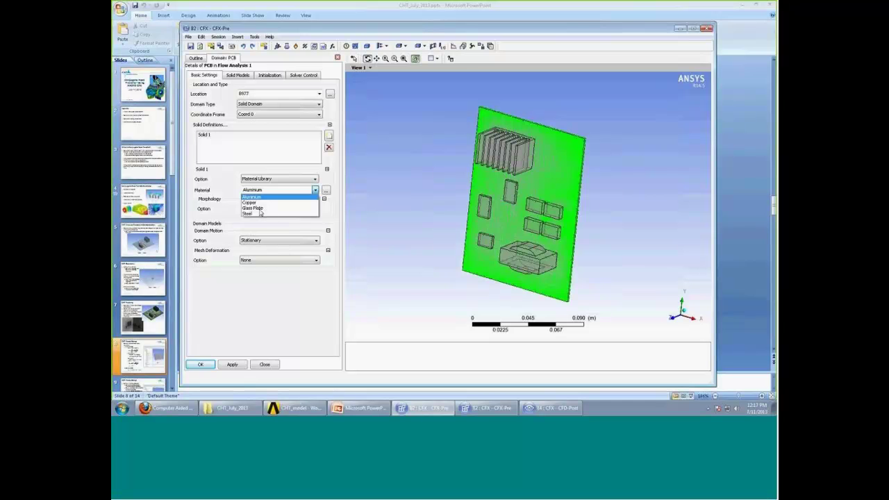
pyautogui.click(253, 208)
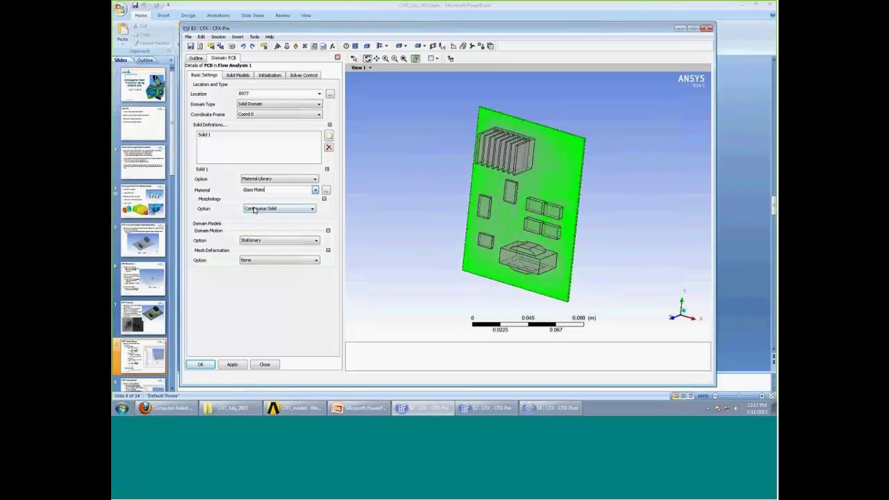
# Check that the PCB domain's heat transfer model is Thermal Energy and accept the domain settings.
pyautogui.click(237, 75)
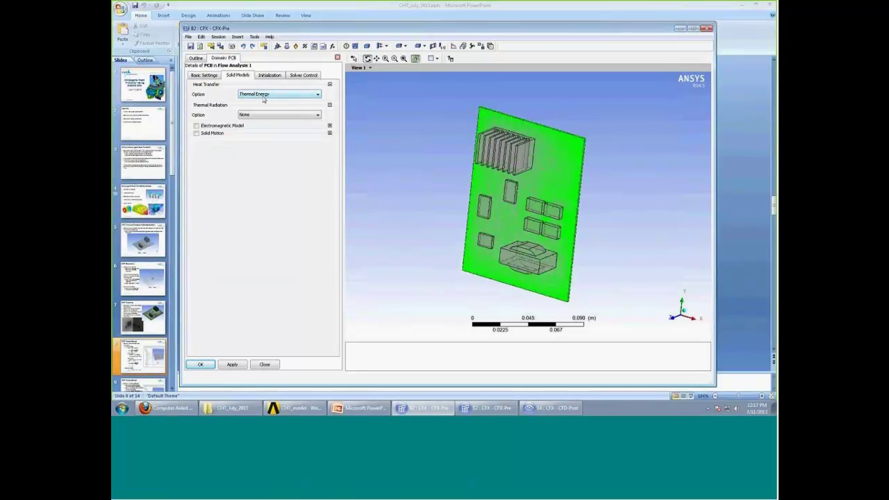
pyautogui.click(263, 97)
pyautogui.click(258, 96)
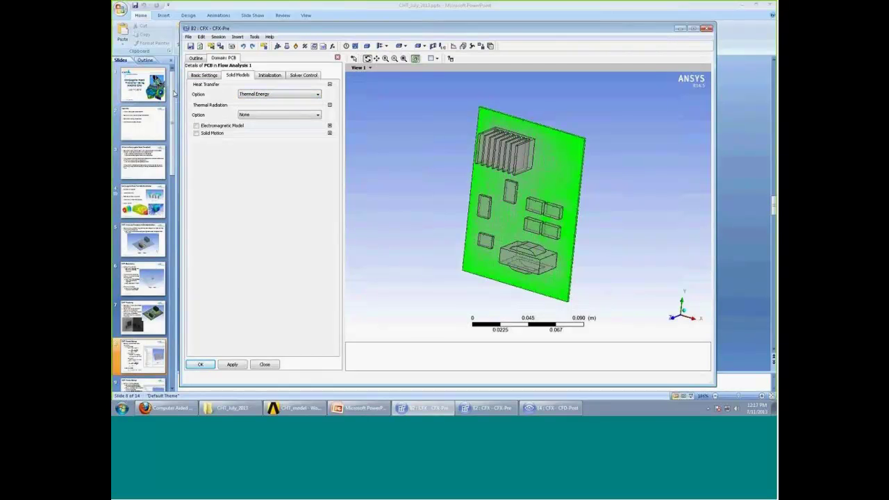
pyautogui.click(211, 76)
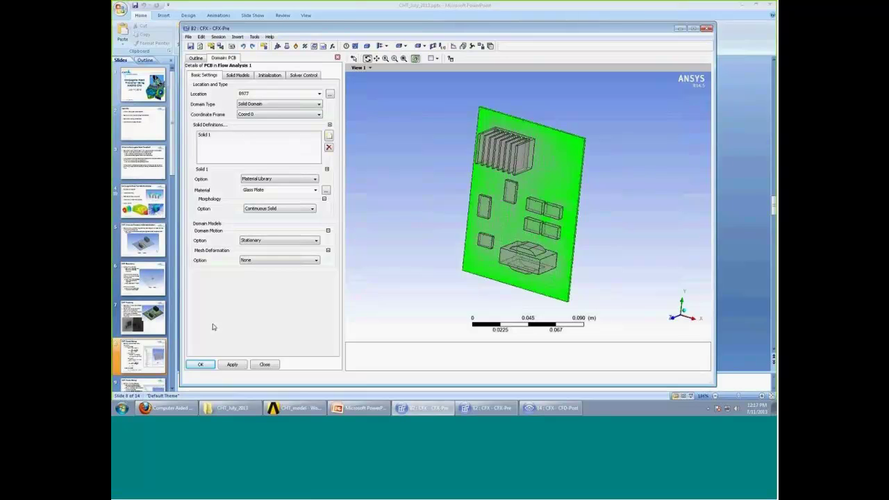
pyautogui.click(200, 364)
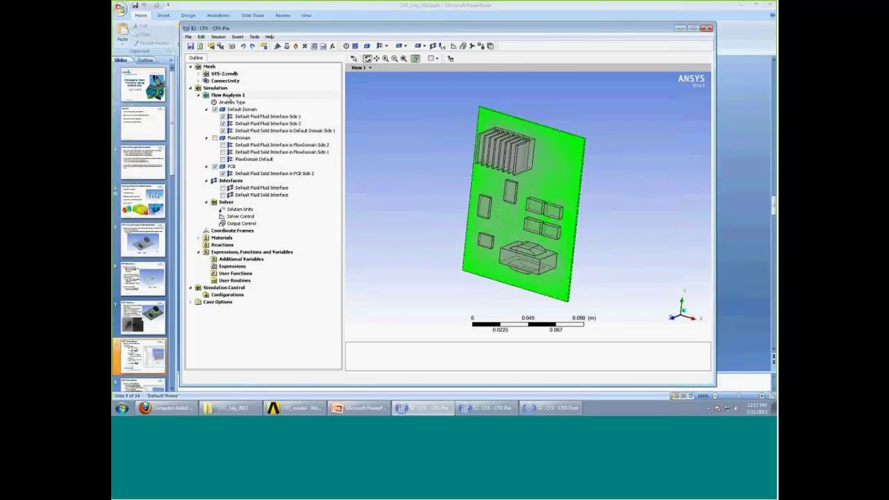
# Insert a solid domain named HeatSink under Flow Analysis 1, located on finned body B976, with Aluminium as its material.
pyautogui.rightClick(228, 95)
pyautogui.moveTo(258, 101)
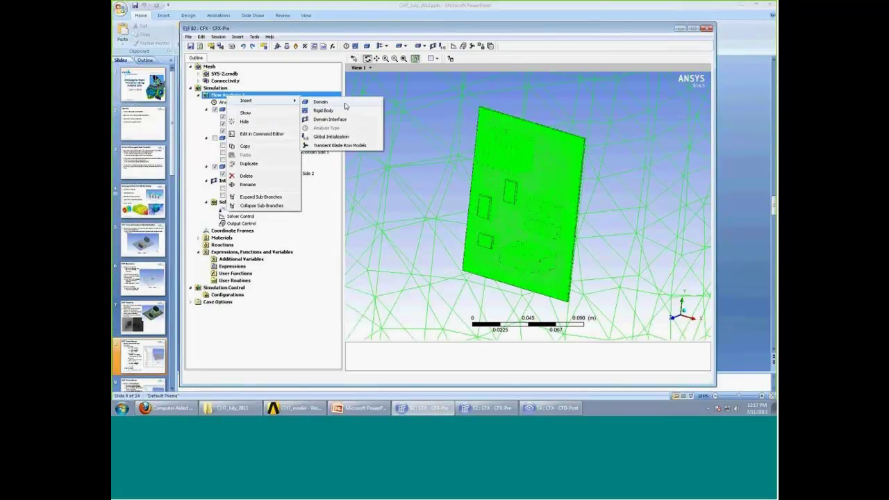
pyautogui.click(344, 103)
pyautogui.write('Heat')
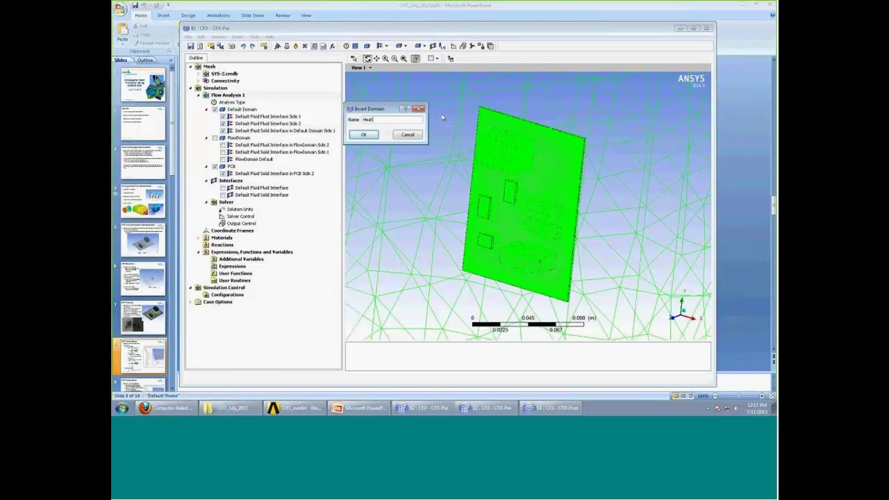
pyautogui.write('Sink')
pyautogui.press('Return')
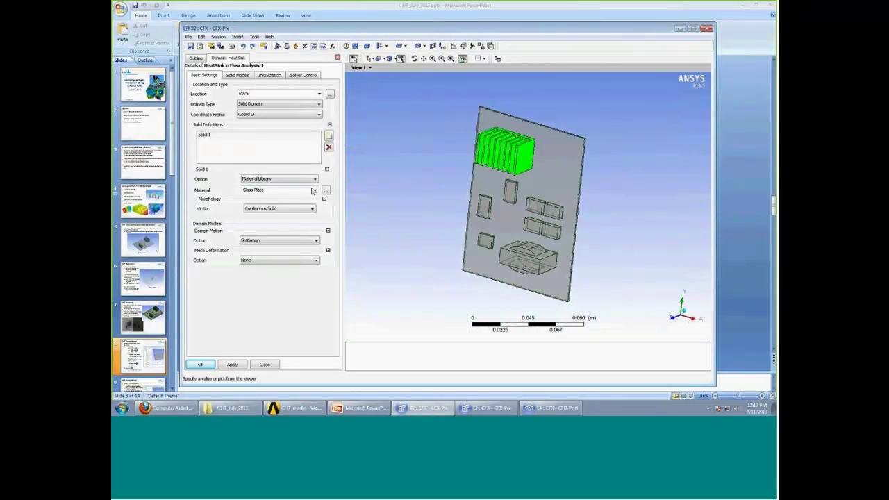
pyautogui.click(269, 190)
pyautogui.click(251, 197)
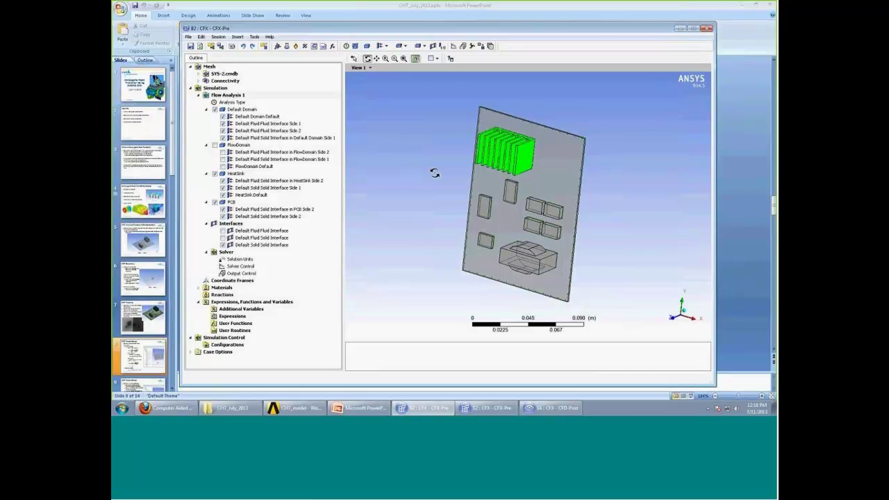
# Make FlowDomain visible again and highlight the Default Domain, FlowDomain, HeatSink and PCB in turn to check their bodies.
pyautogui.click(244, 110)
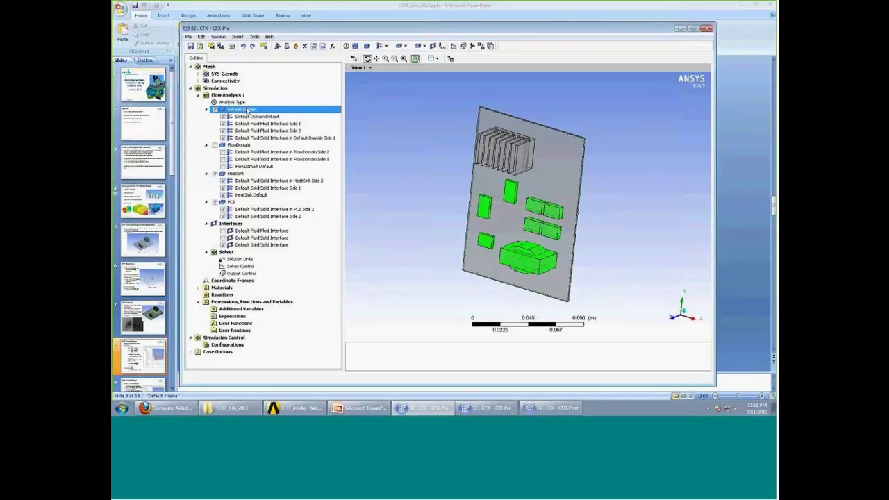
pyautogui.click(219, 145)
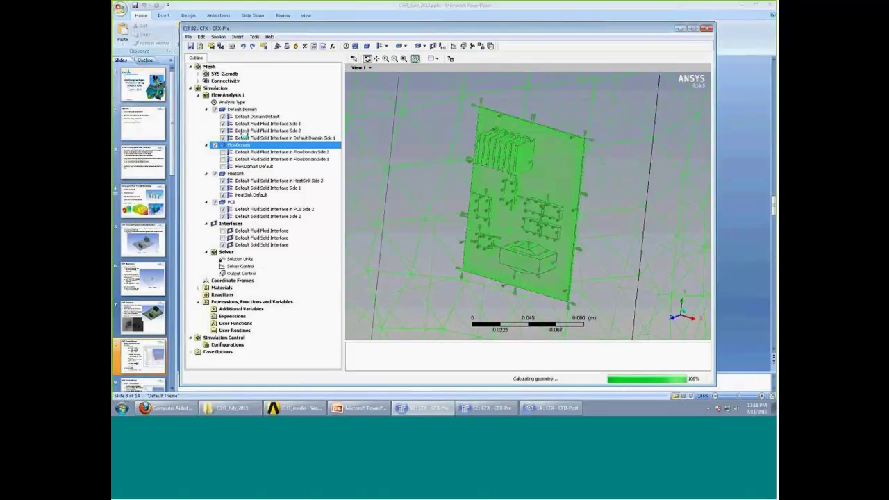
pyautogui.click(242, 175)
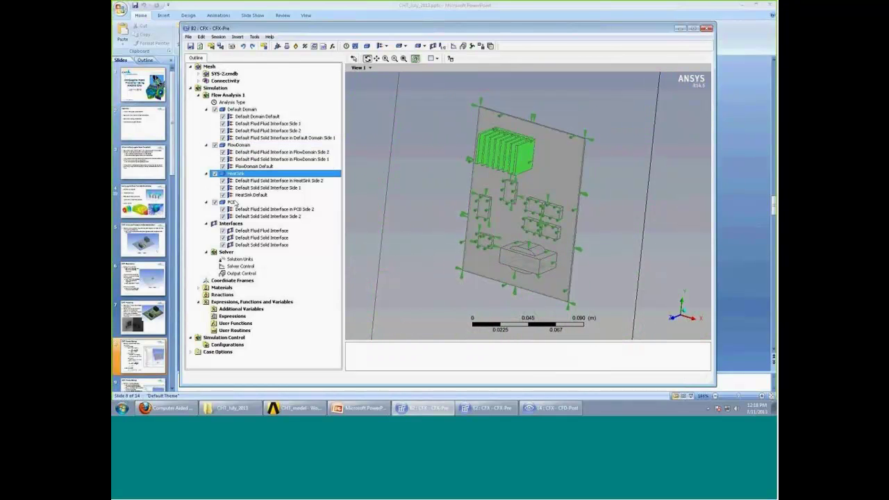
pyautogui.click(234, 202)
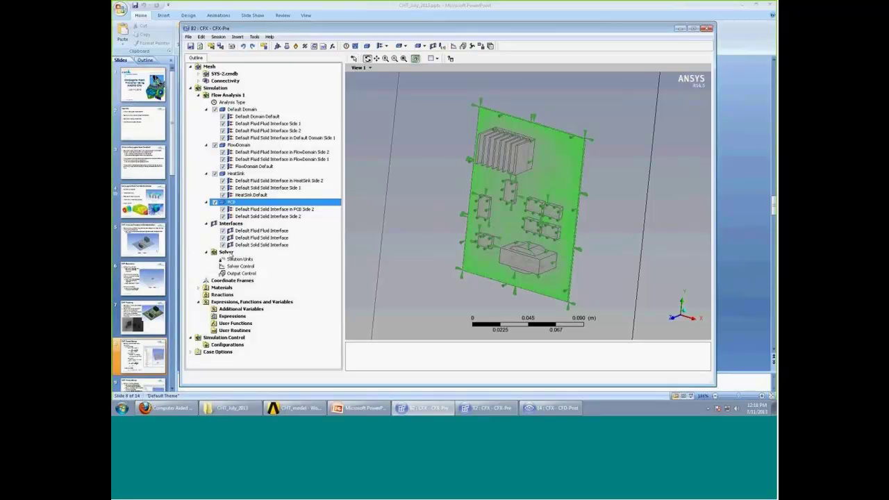
# Inspect which surfaces the Default Solid Solid Interface and the Default Fluid Solid Interface cover.
pyautogui.click(268, 245)
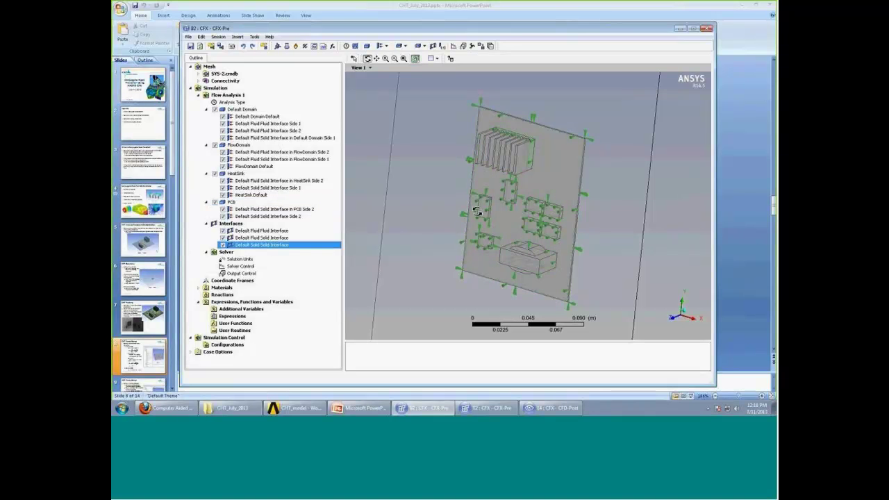
pyautogui.moveTo(476, 211)
pyautogui.mouseDown()
pyautogui.moveTo(468, 198)
pyautogui.moveTo(482, 201)
pyautogui.mouseUp()
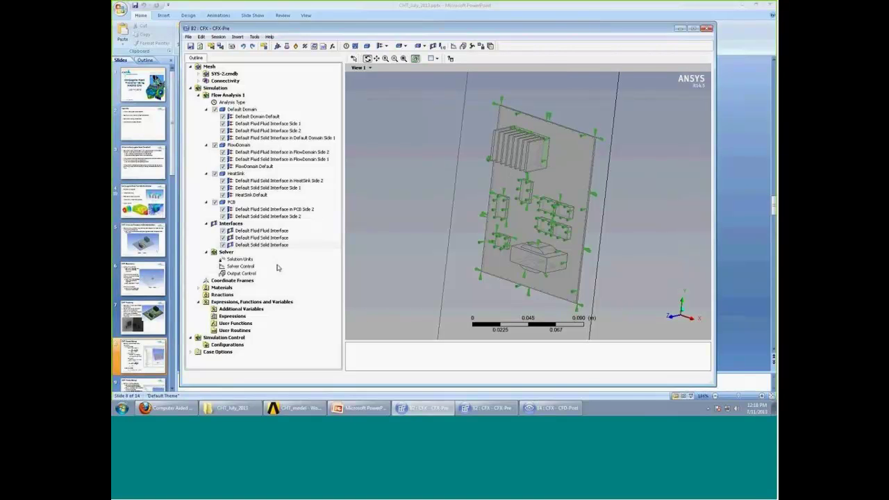
pyautogui.click(267, 238)
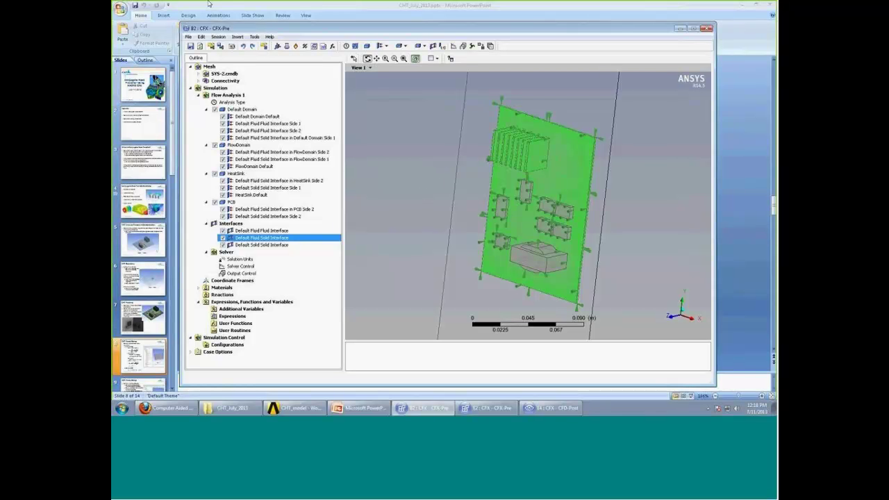
# Review the CHT Model Setup slide on domain interface creation in PowerPoint, then switch to the E2 CFX-Pre session.
pyautogui.click(748, 158)
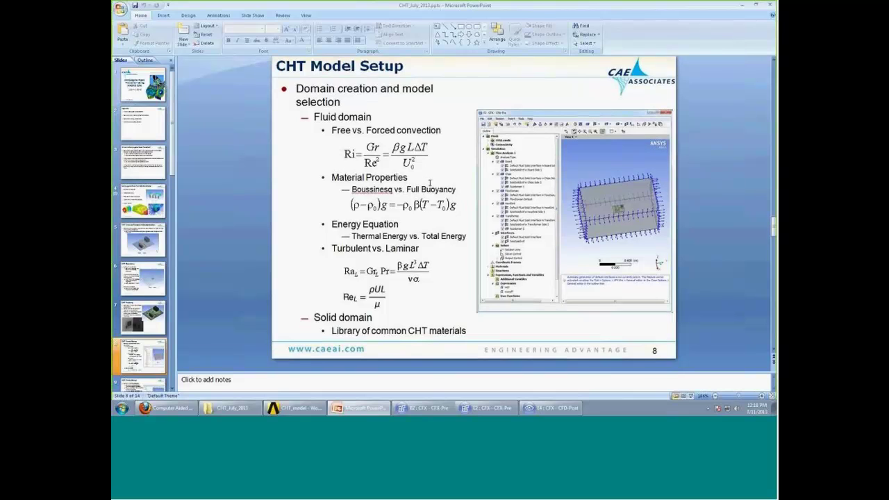
pyautogui.scroll(-1, 430, 183)
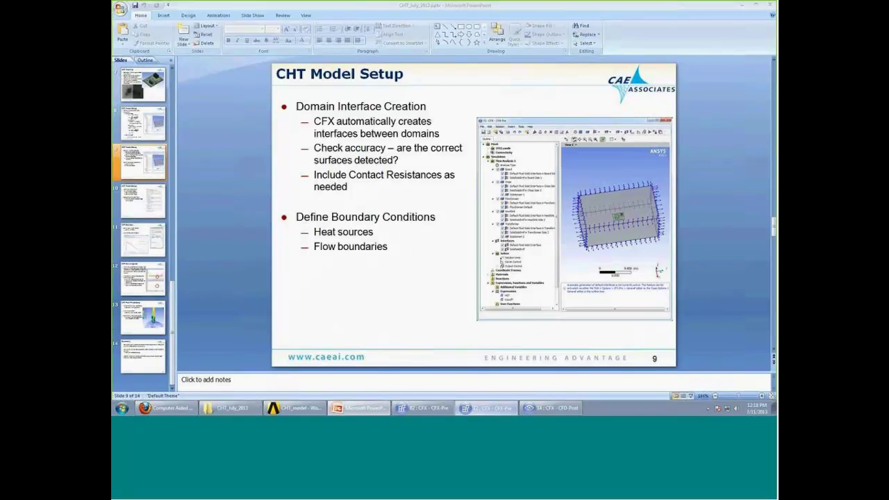
pyautogui.click(486, 408)
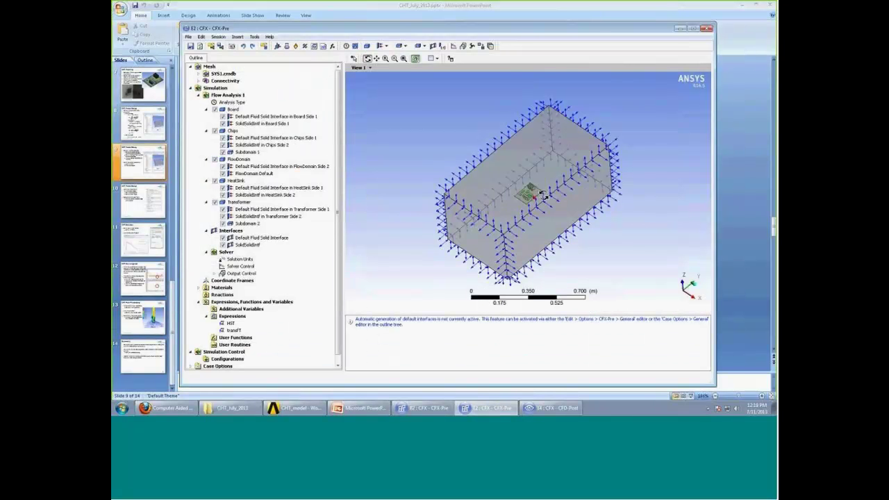
# Examine the surfaces of the Default Fluid Solid Interface and SolidSolidIntf close up on the circuit board.
pyautogui.scroll(5, 543, 196)
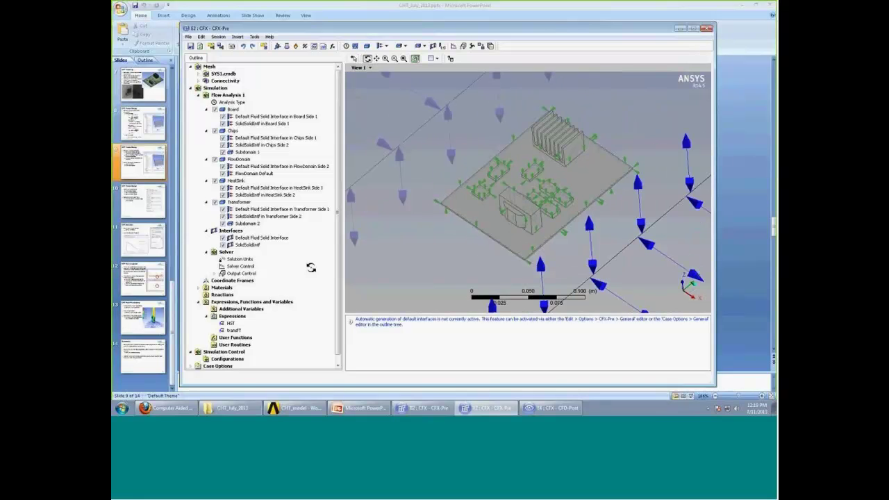
pyautogui.click(255, 238)
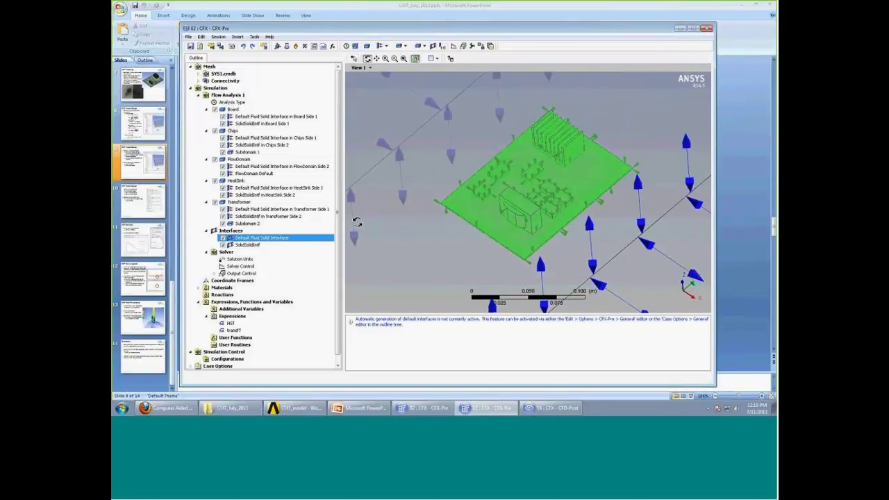
pyautogui.click(255, 246)
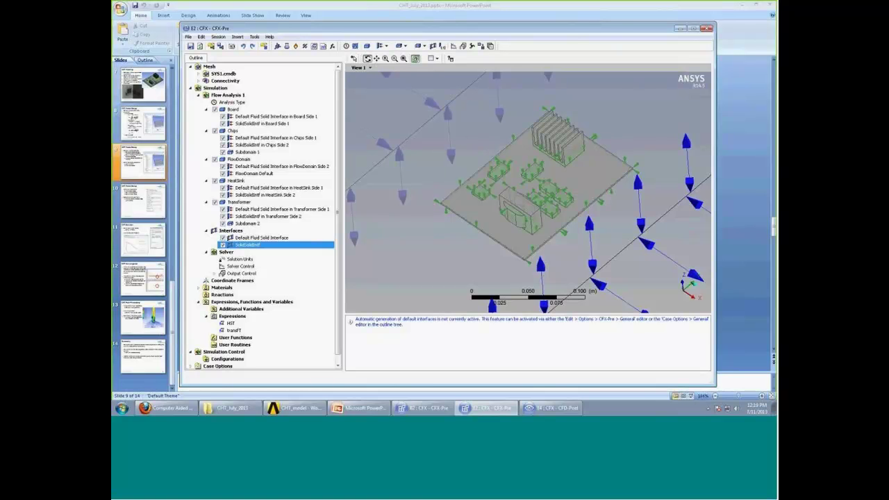
pyautogui.scroll(3, 564, 157)
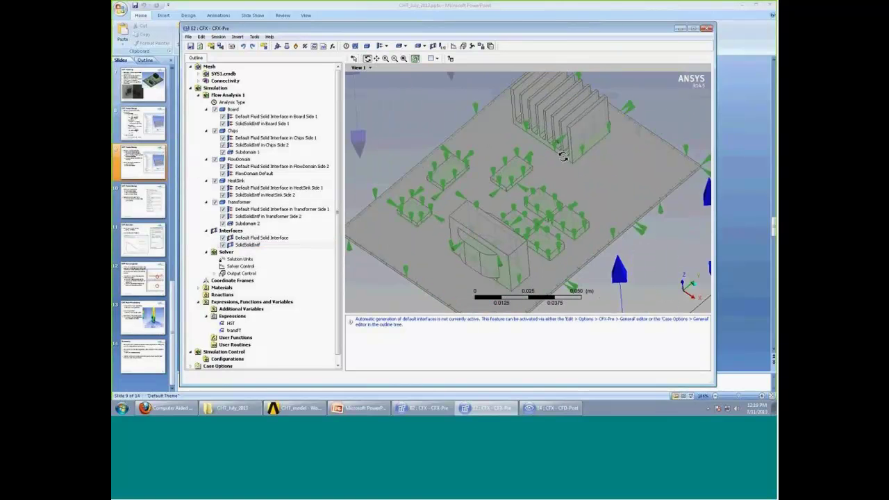
pyautogui.moveTo(563, 157); pyautogui.dragTo(563, 159)
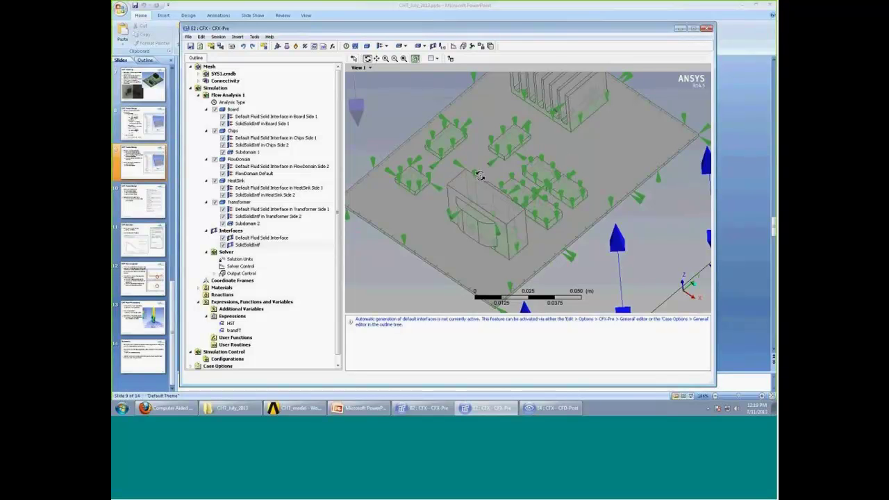
# Try a Thermal Contact Resistance model for heat transfer on SolidSolidIntf, and close the interface without applying it.
pyautogui.doubleClick(259, 246)
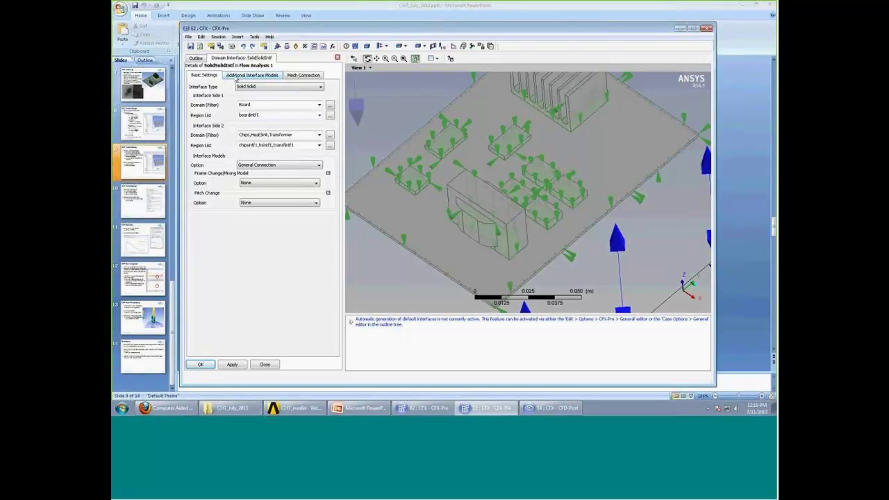
pyautogui.click(236, 77)
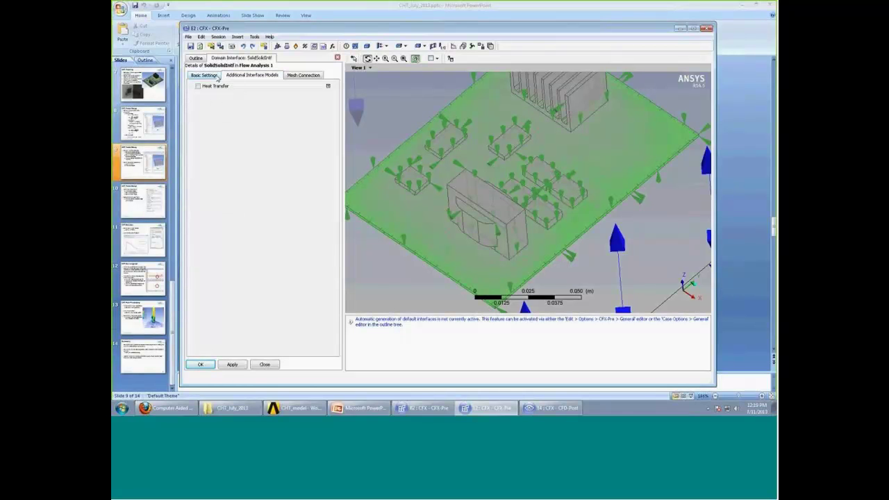
pyautogui.click(220, 77)
pyautogui.click(259, 76)
pyautogui.click(198, 87)
pyautogui.click(282, 114)
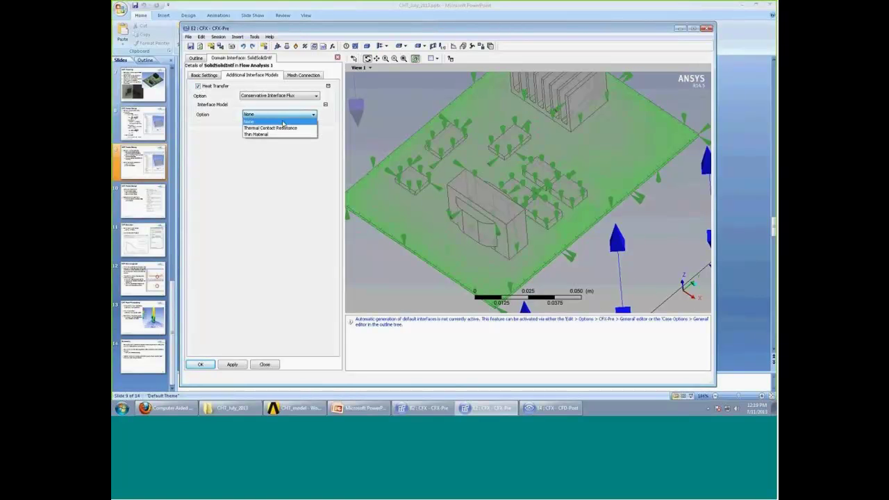
pyautogui.click(303, 128)
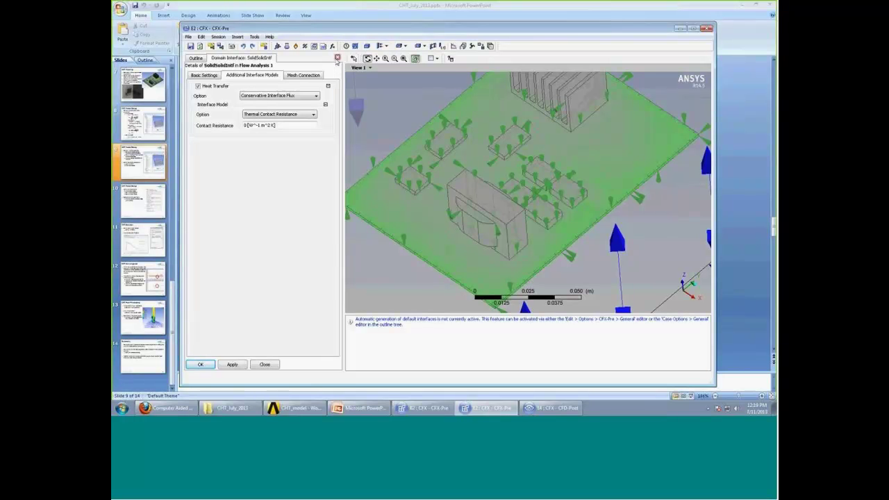
pyautogui.click(337, 58)
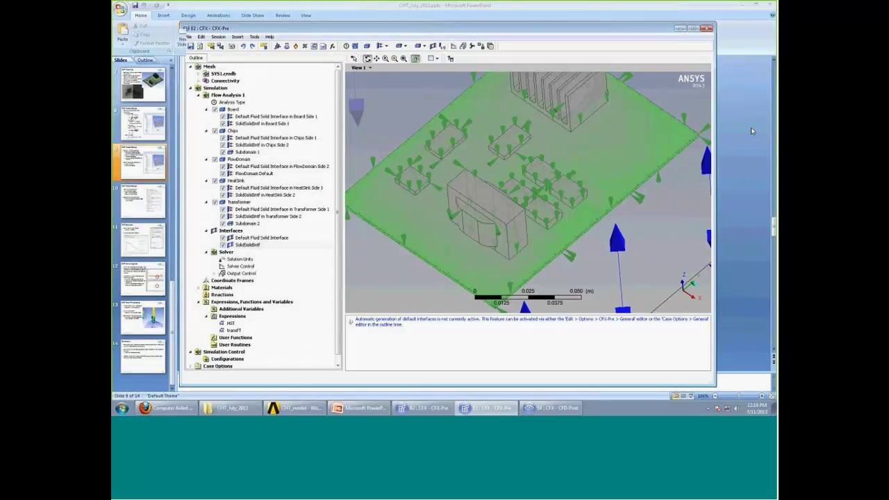
# Review the boundary condition items on the CHT Model Setup slide in PowerPoint, then switch back to CFX-Pre and view the whole air domain.
pyautogui.click(754, 128)
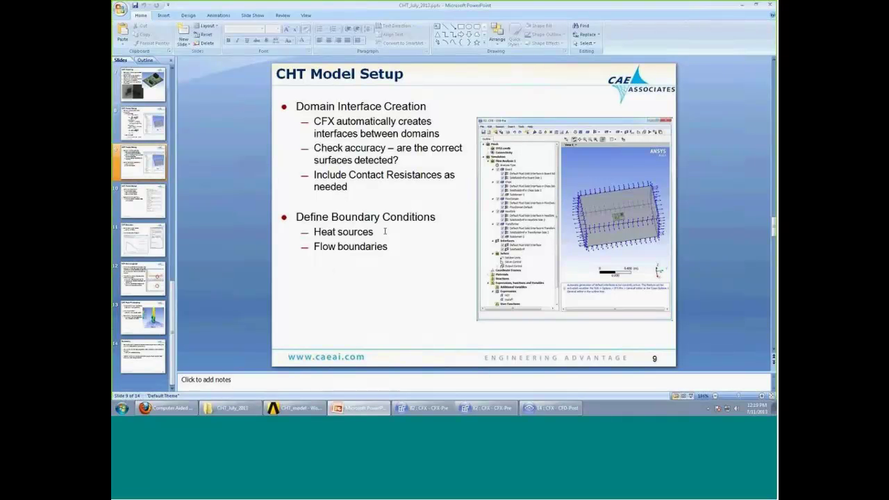
pyautogui.hotkey('alt', 'Tab')
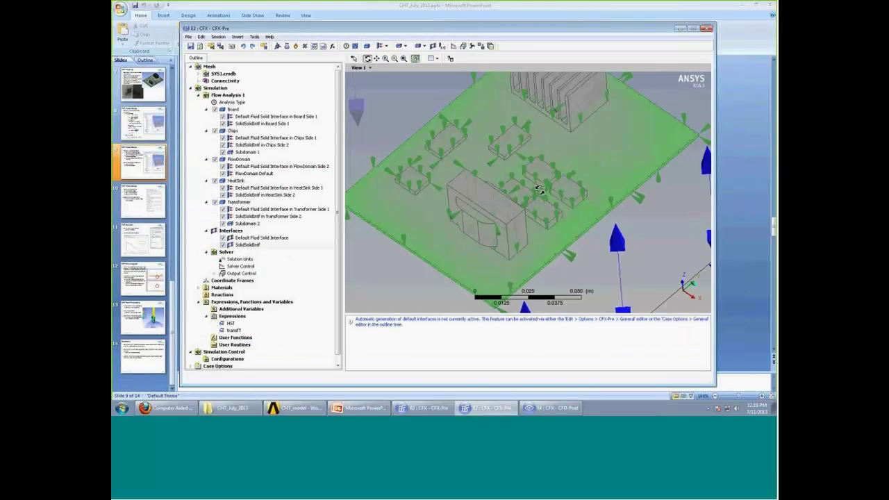
pyautogui.moveTo(539, 189); pyautogui.dragTo(531, 207)
pyautogui.scroll(-10, 548, 164)
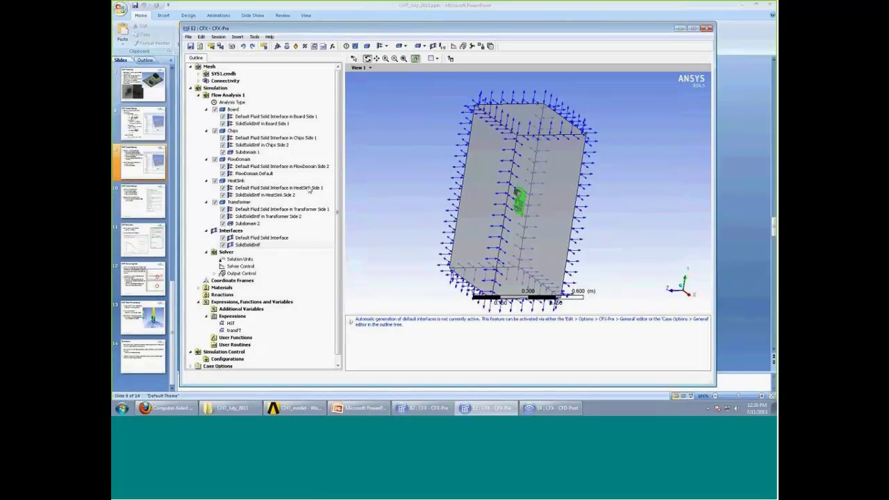
# Inspect the boundary type, flow and heat transfer details of the FlowDomain Default boundary.
pyautogui.click(239, 160)
pyautogui.click(258, 174)
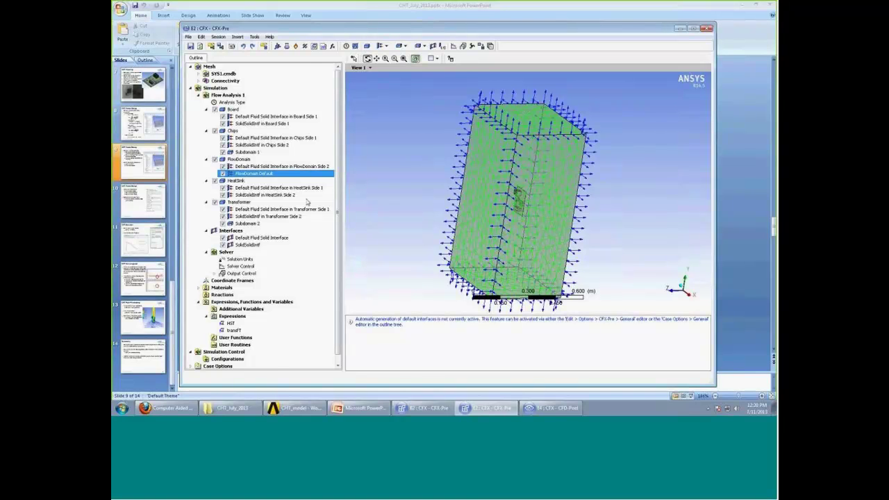
pyautogui.doubleClick(260, 174)
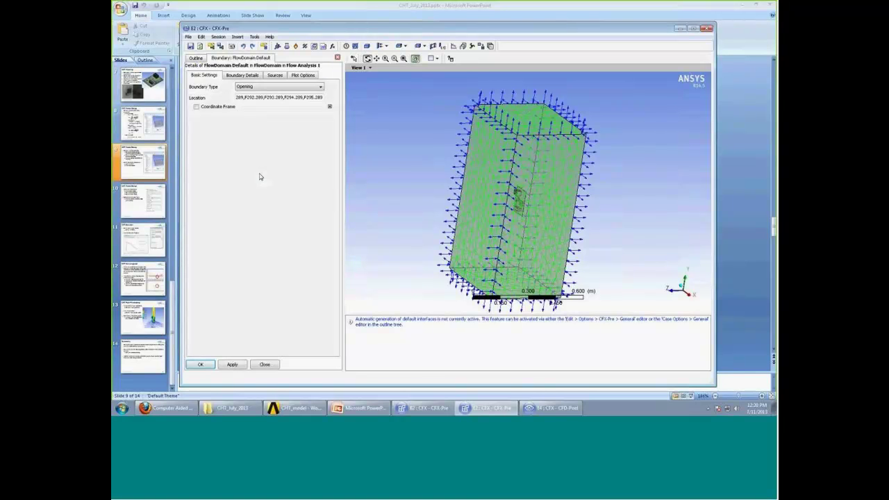
pyautogui.click(243, 75)
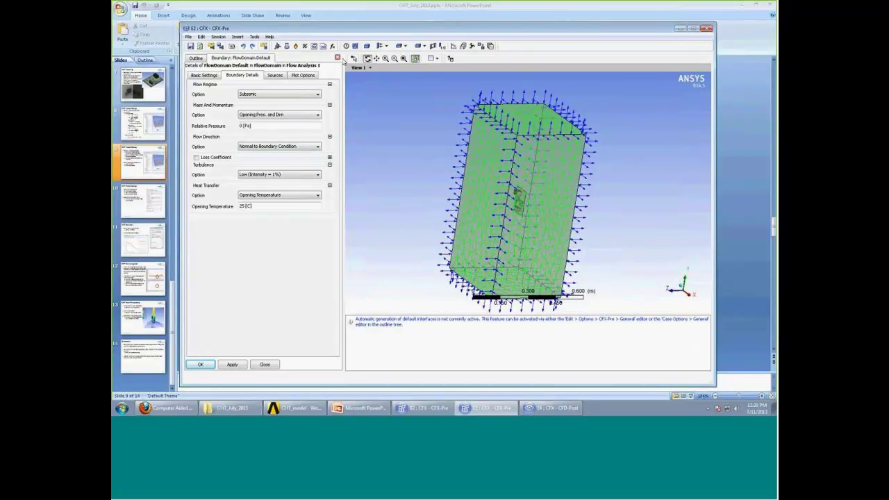
pyautogui.click(338, 57)
# Highlight the Board domain and examine the circuit board and its components close up.
pyautogui.moveTo(519, 188); pyautogui.dragTo(471, 180)
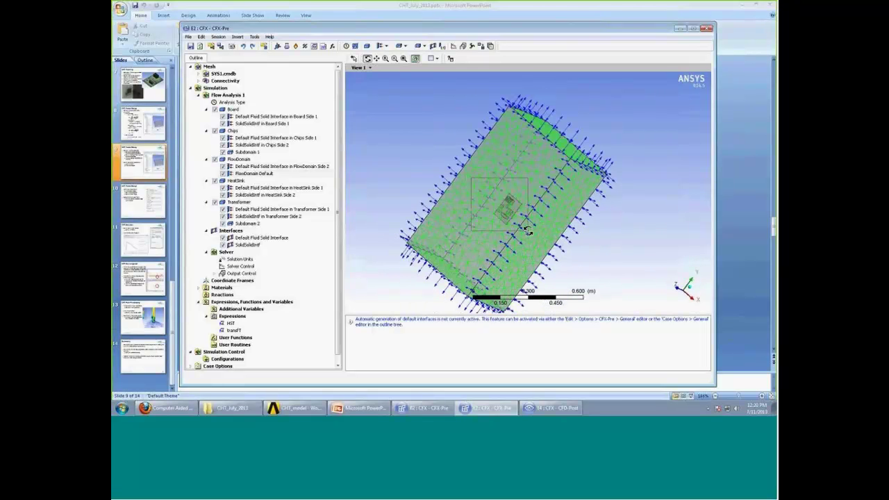
pyautogui.scroll(5, 520, 194)
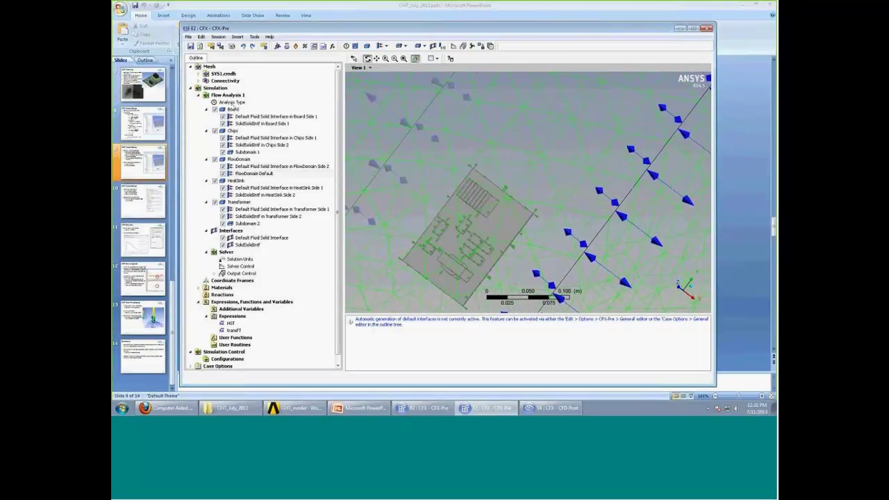
pyautogui.click(229, 96)
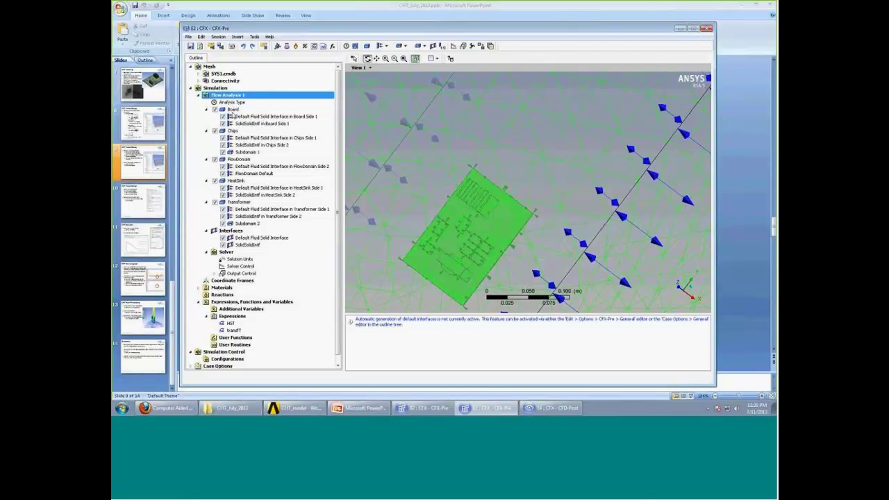
pyautogui.moveTo(543, 202); pyautogui.dragTo(573, 206)
pyautogui.scroll(2, 553, 219)
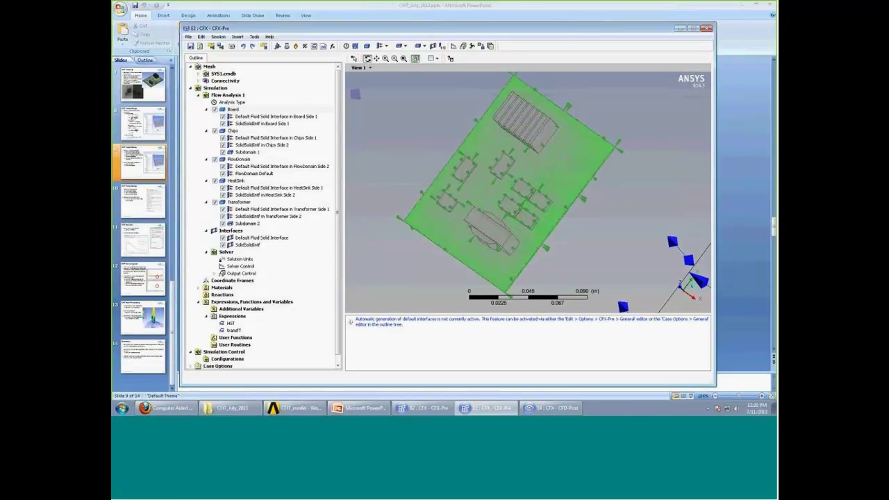
# Insert Subdomain 3 in the Transformer domain and choose its location.
pyautogui.click(244, 203)
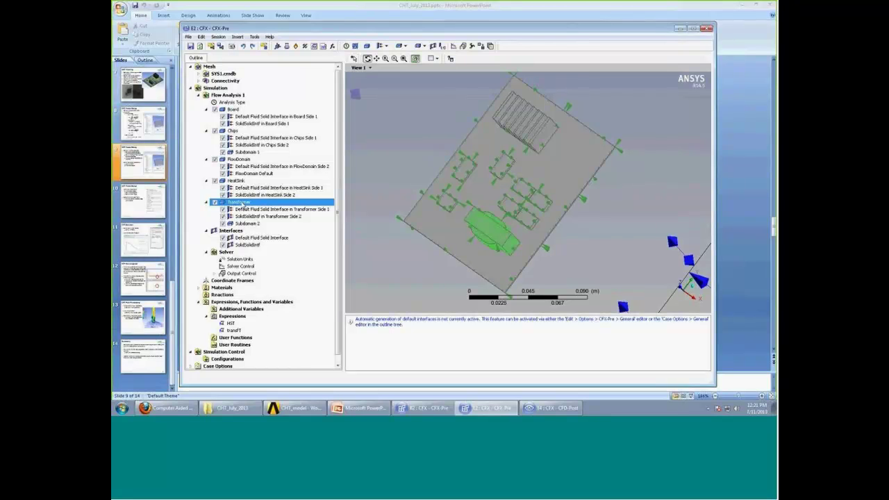
pyautogui.rightClick(245, 205)
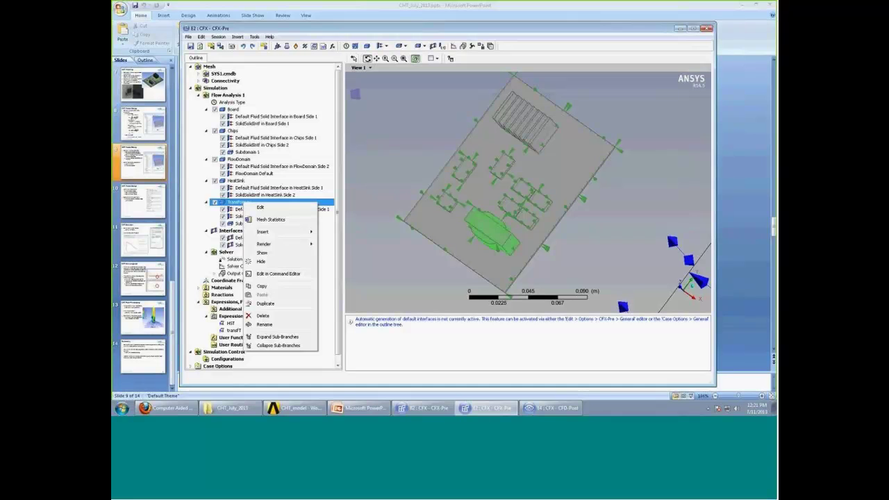
pyautogui.moveTo(264, 232)
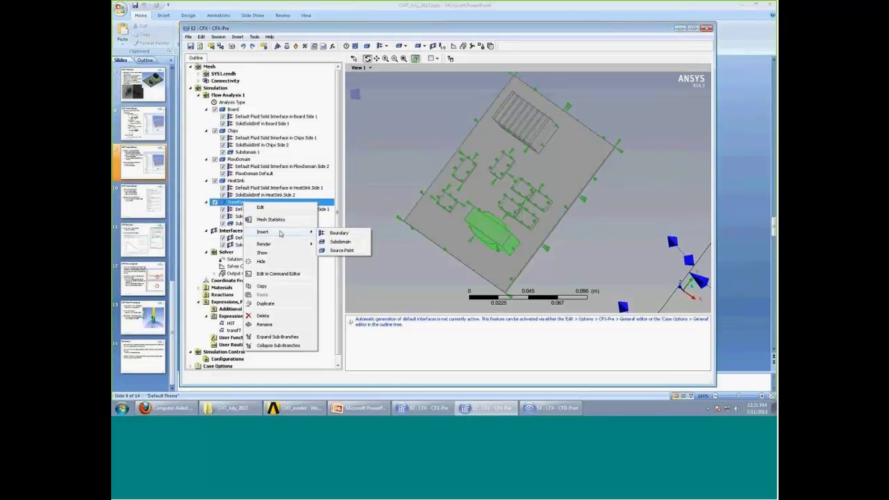
pyautogui.click(346, 243)
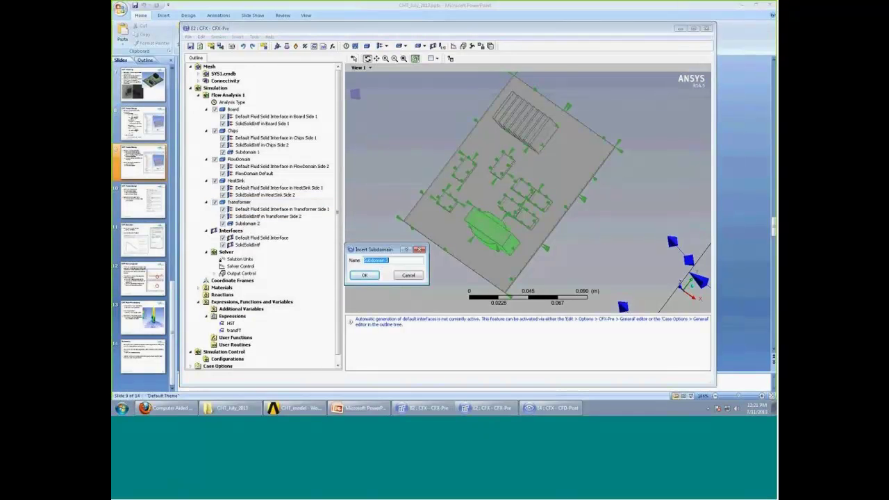
pyautogui.click(364, 275)
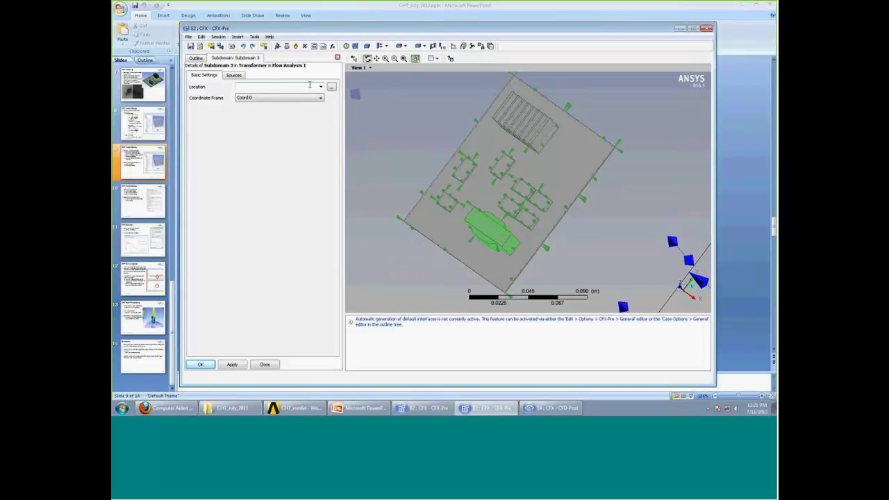
pyautogui.click(321, 87)
pyautogui.click(270, 98)
# Enable an energy source with the Total Source option for the new Transformer subdomain, then discard the subdomain.
pyautogui.click(233, 75)
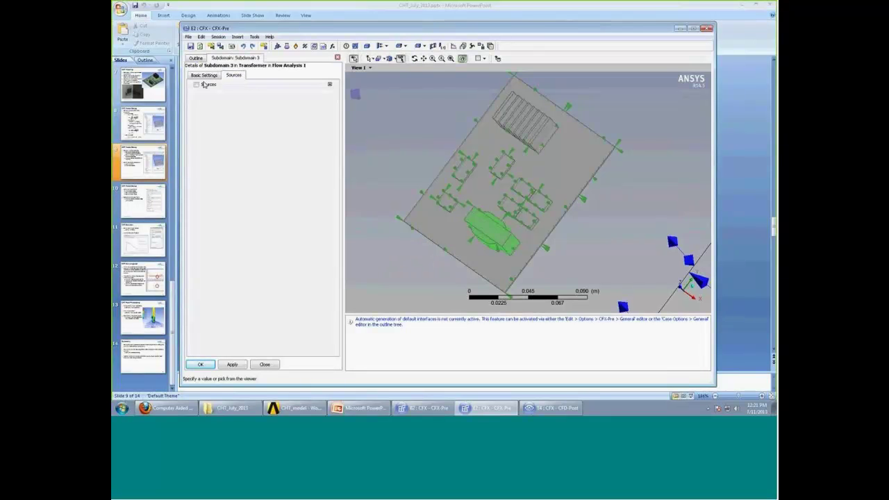
pyautogui.click(206, 85)
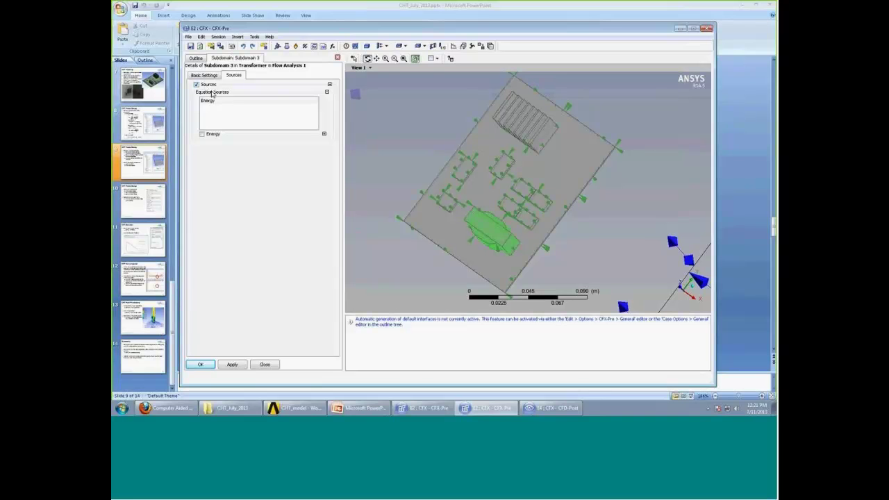
pyautogui.click(202, 134)
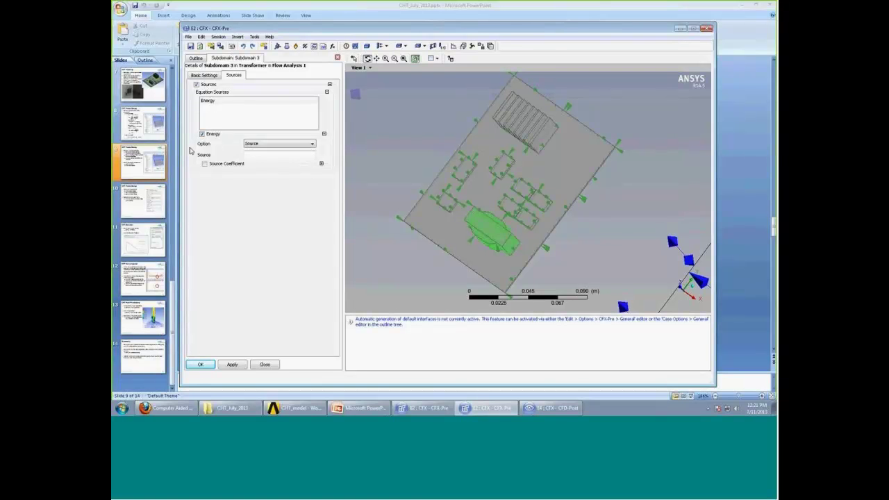
pyautogui.click(262, 154)
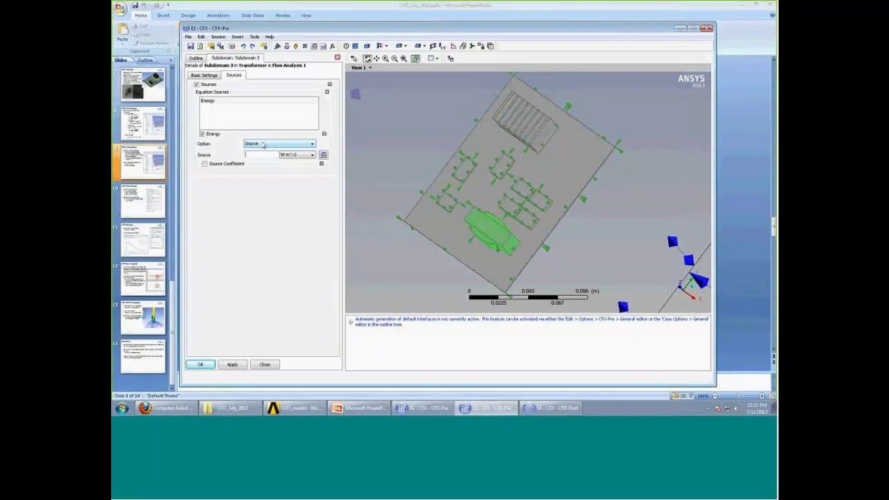
pyautogui.click(262, 144)
pyautogui.click(254, 159)
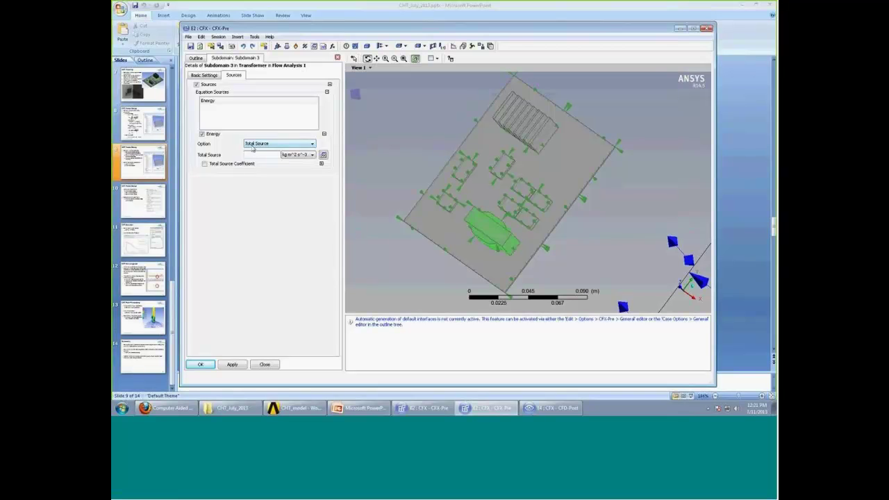
pyautogui.click(252, 146)
pyautogui.click(337, 56)
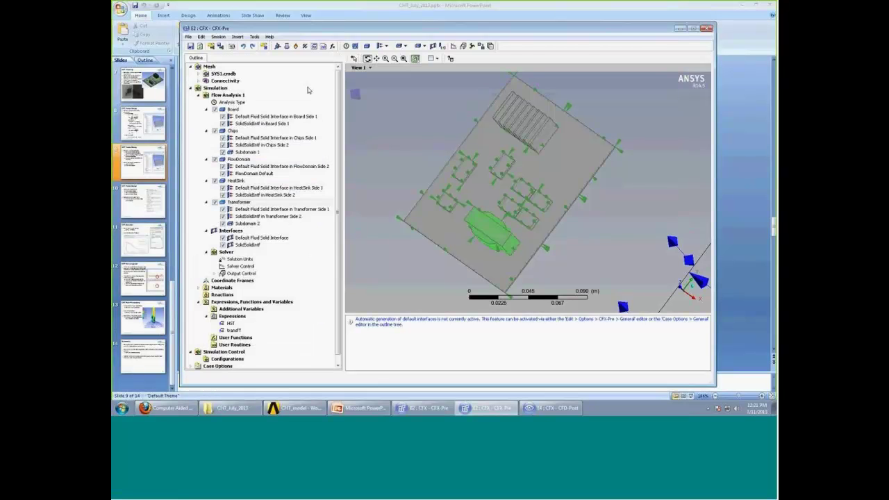
# Inspect the energy source defined on the Transformer domain's existing Subdomain 2.
pyautogui.doubleClick(252, 225)
pyautogui.click(238, 75)
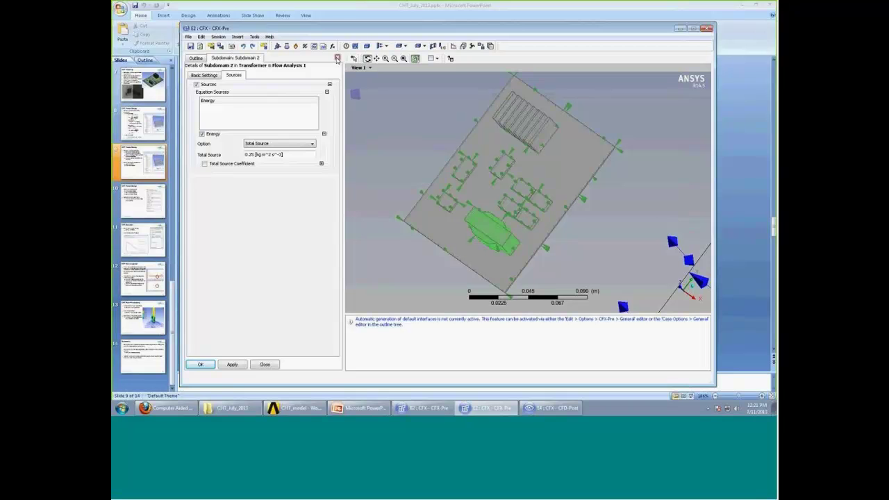
pyautogui.click(338, 58)
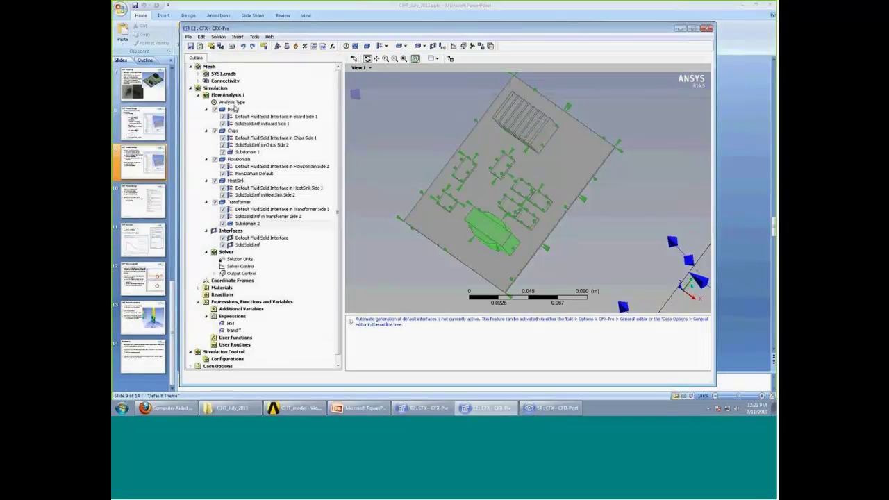
# Highlight Subdomain 1 of the Chips domain and examine its location within the surrounding air domain.
pyautogui.click(248, 152)
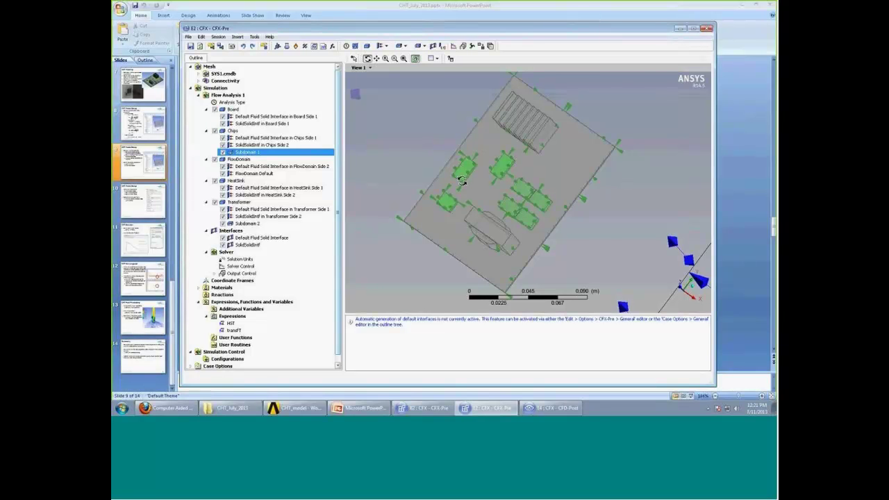
pyautogui.scroll(-3, 509, 189)
pyautogui.scroll(-4, 509, 189)
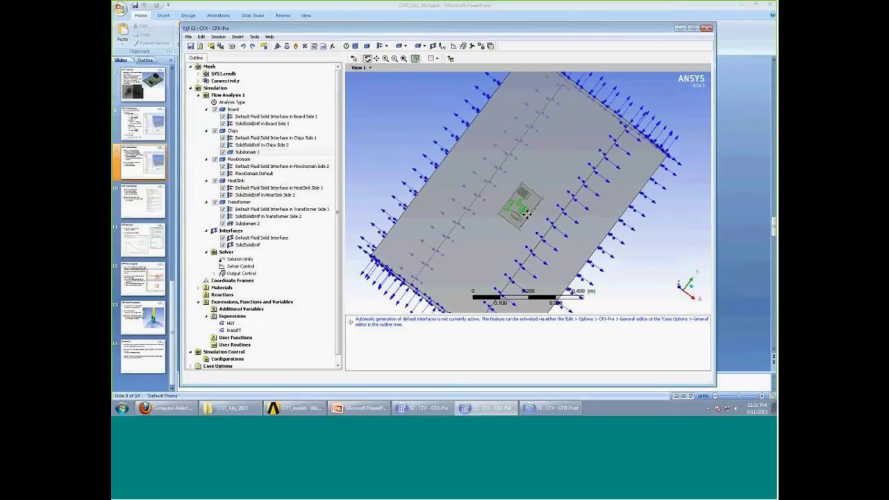
pyautogui.moveTo(510, 191); pyautogui.dragTo(525, 202)
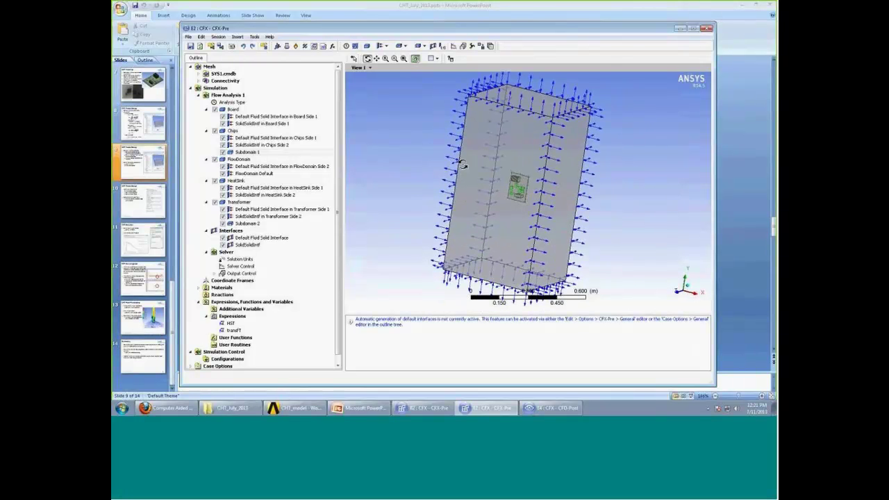
# Examine the chips and other components on the circuit board close up within the air domain.
pyautogui.rightClick(234, 132)
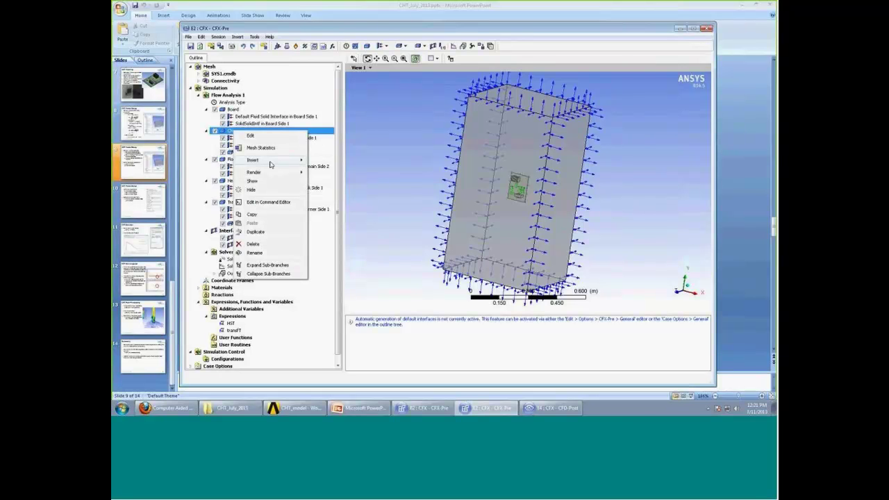
pyautogui.moveTo(271, 163)
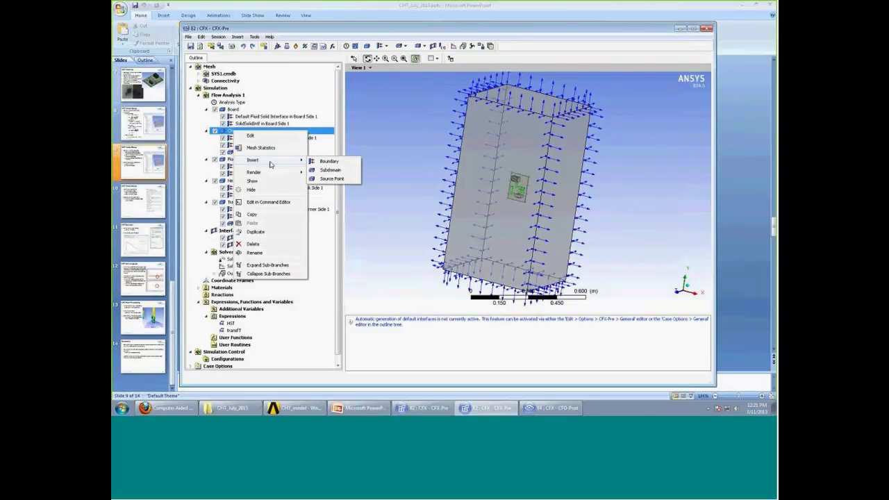
pyautogui.click(406, 175)
pyautogui.scroll(5, 516, 191)
pyautogui.moveTo(516, 191); pyautogui.dragTo(507, 200)
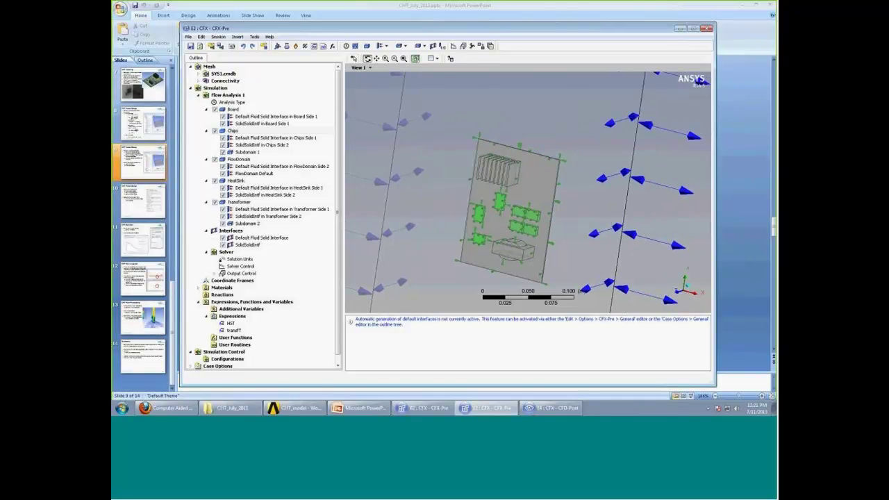
pyautogui.rightClick(507, 194)
pyautogui.click(514, 177)
pyautogui.keyDown('ctrl'); pyautogui.moveTo(519, 183); pyautogui.dragTo(520, 151, button='middle'); pyautogui.keyUp('ctrl')
# Insert Boundary 1 in the Chips domain with the Wall boundary type.
pyautogui.rightClick(233, 132)
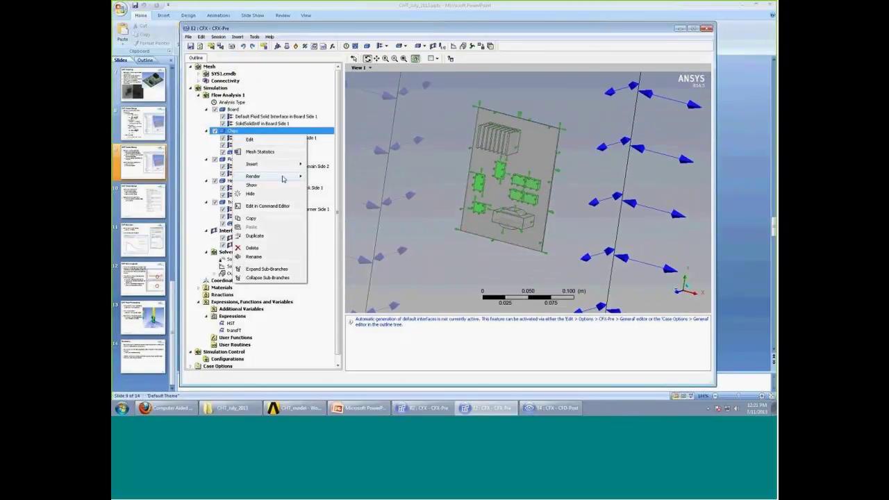
pyautogui.moveTo(298, 163)
pyautogui.click(325, 165)
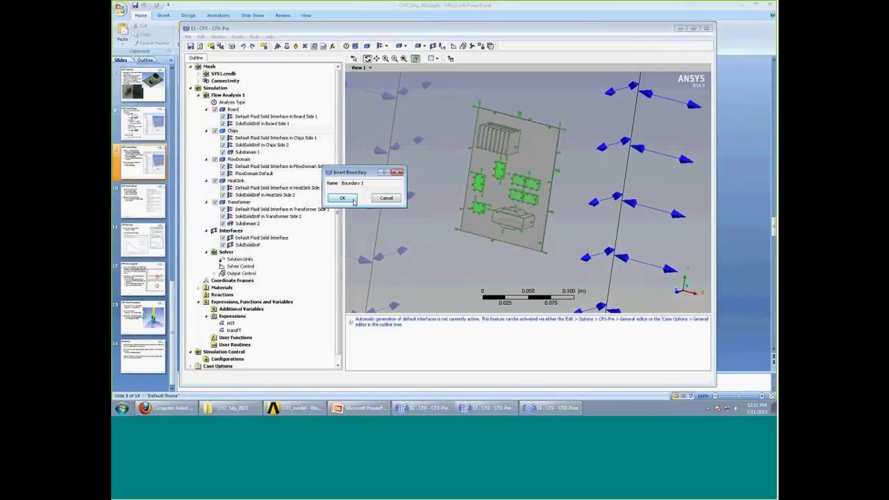
pyautogui.click(342, 198)
pyautogui.click(255, 88)
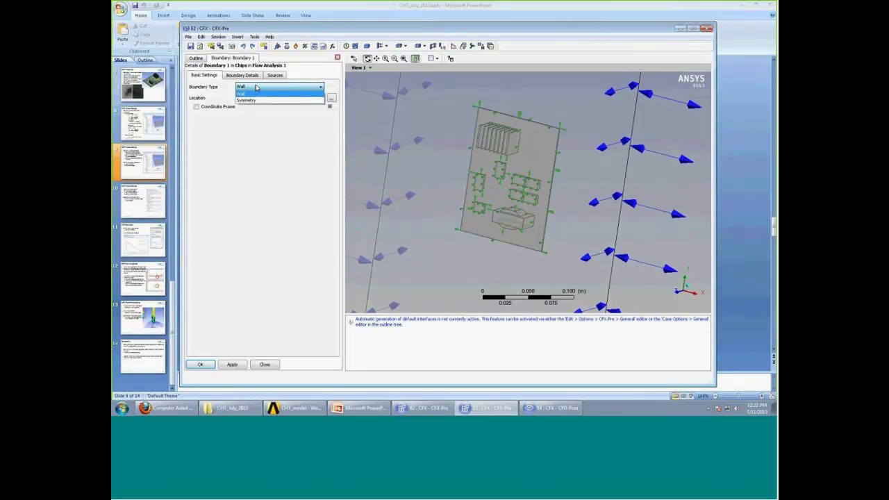
pyautogui.click(257, 93)
# Try the Temperature heat transfer option on the new Chips boundary, then discard the boundary.
pyautogui.click(240, 75)
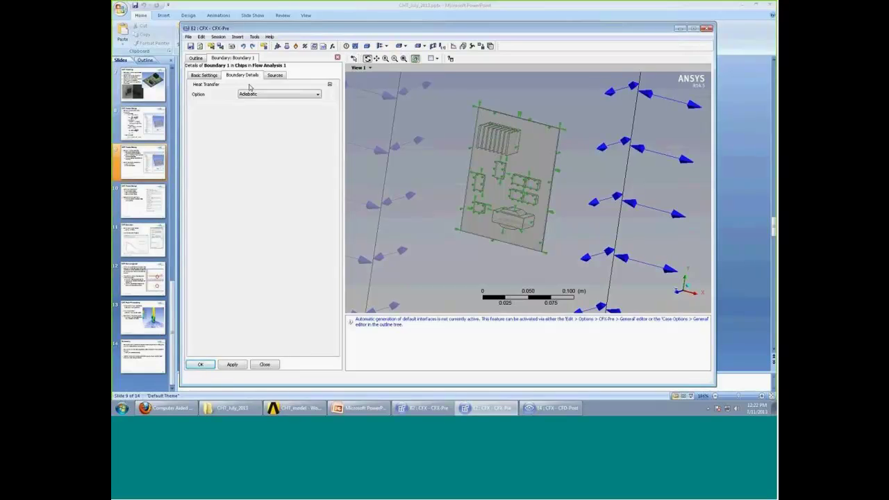
pyautogui.click(258, 93)
pyautogui.click(192, 73)
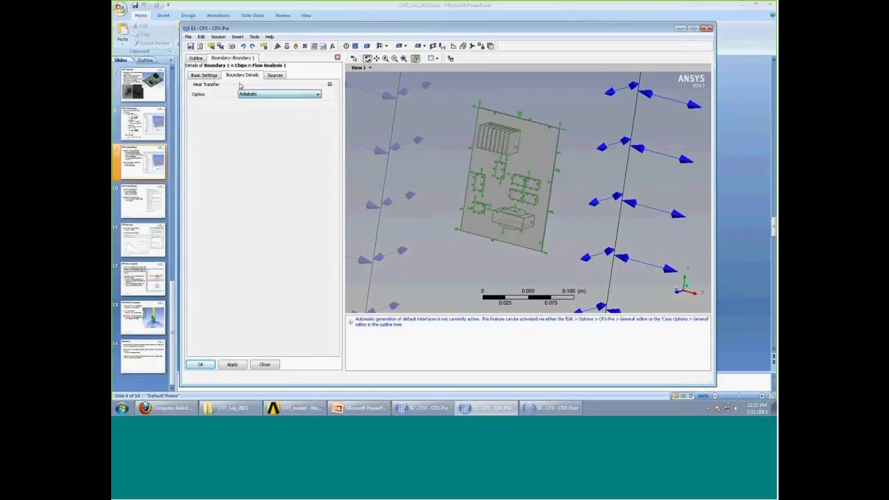
pyautogui.click(216, 75)
pyautogui.click(246, 75)
pyautogui.click(274, 94)
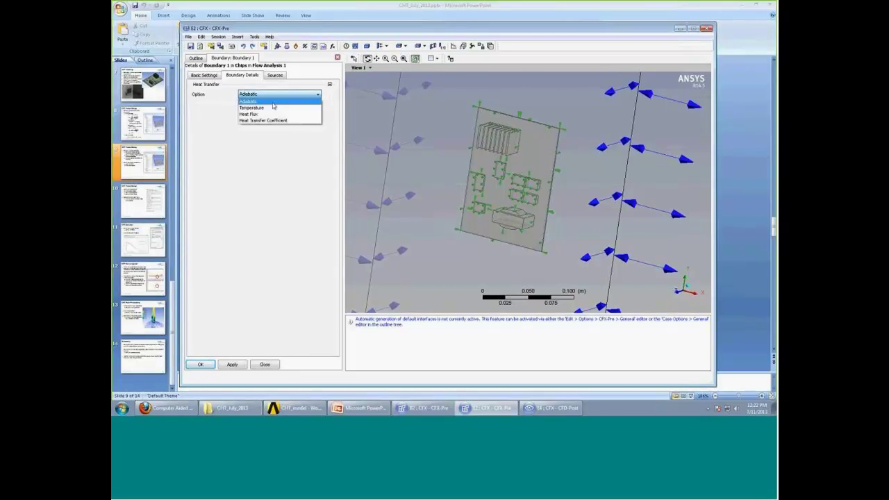
pyautogui.click(252, 108)
pyautogui.click(275, 94)
pyautogui.click(257, 114)
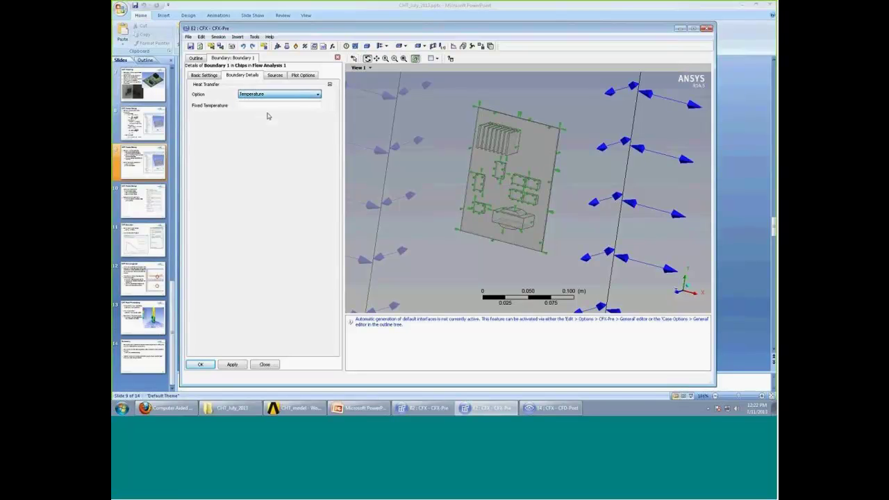
pyautogui.click(338, 57)
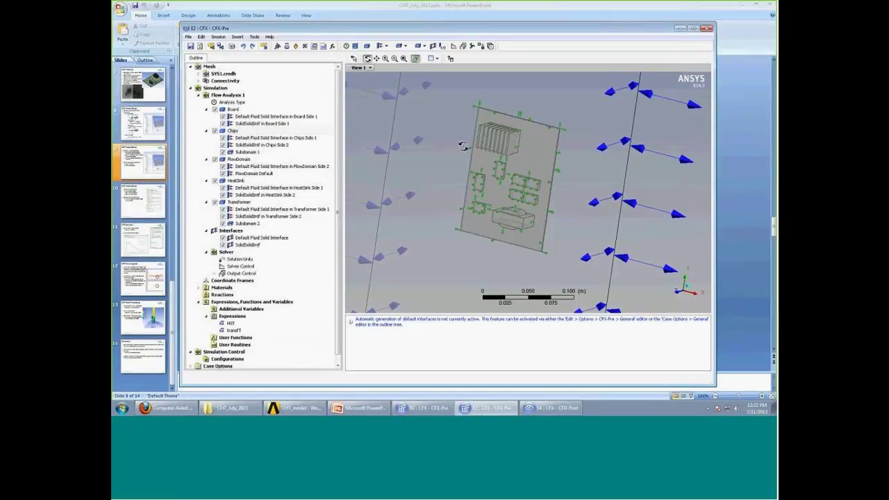
# Switch to the PowerPoint presentation and advance to the CHT Model Setup slide on numerical and output parameters.
pyautogui.scroll(-5, 507, 181)
pyautogui.moveTo(511, 187); pyautogui.dragTo(502, 189)
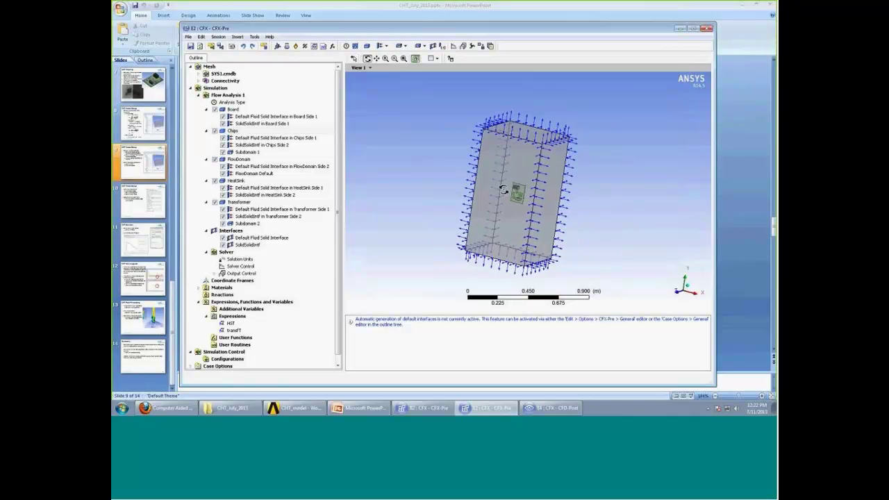
pyautogui.scroll(3, 502, 187)
pyautogui.click(750, 186)
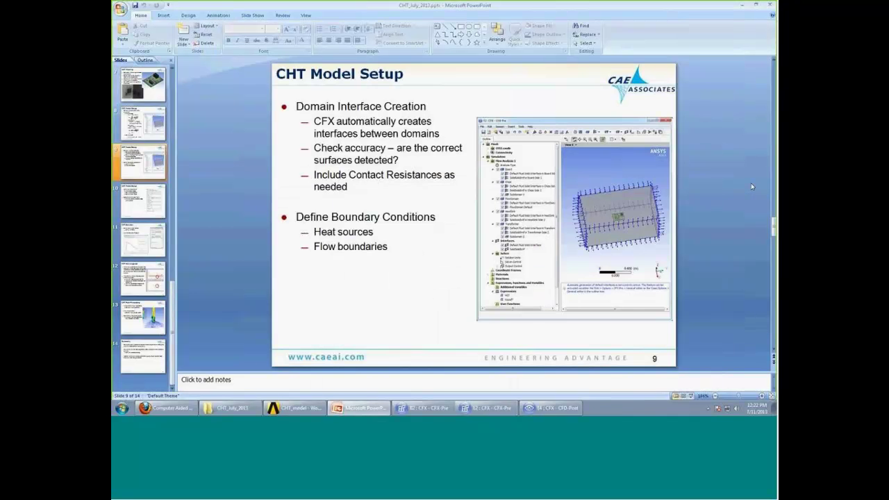
pyautogui.scroll(-1, 750, 183)
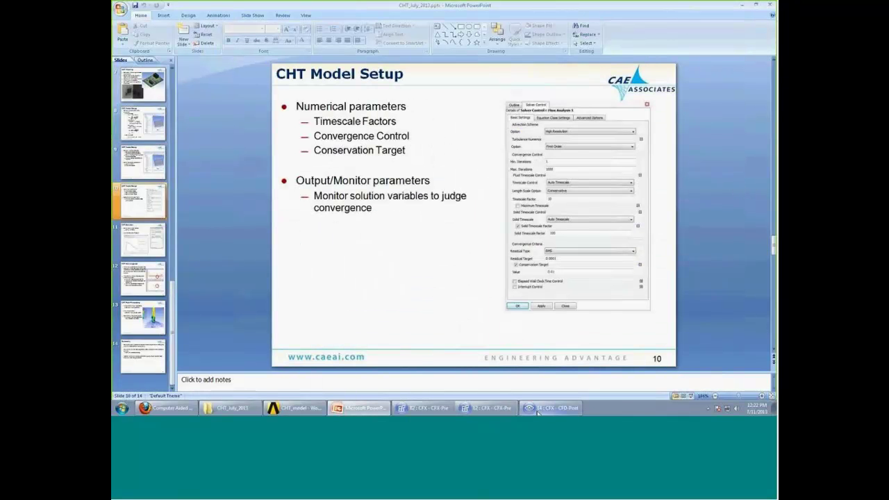
# Return to CFX-Pre and review the basic solver control settings for timescales and convergence.
pyautogui.moveTo(484, 415)
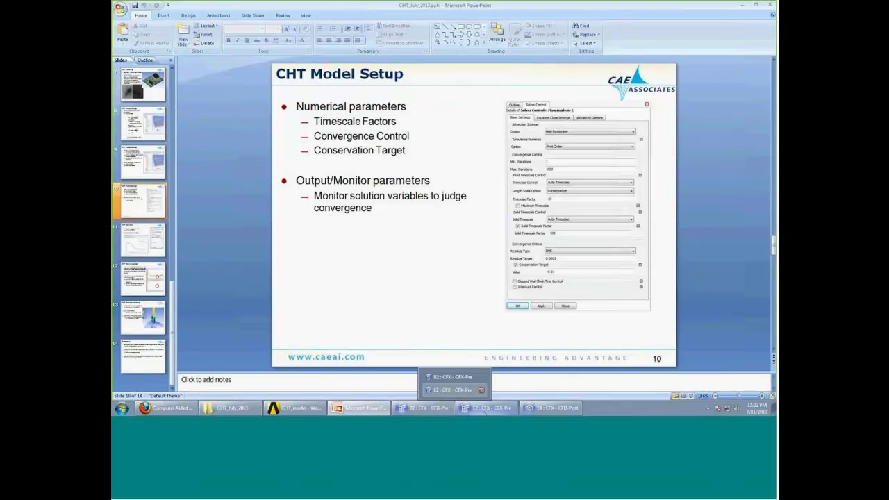
pyautogui.click(452, 390)
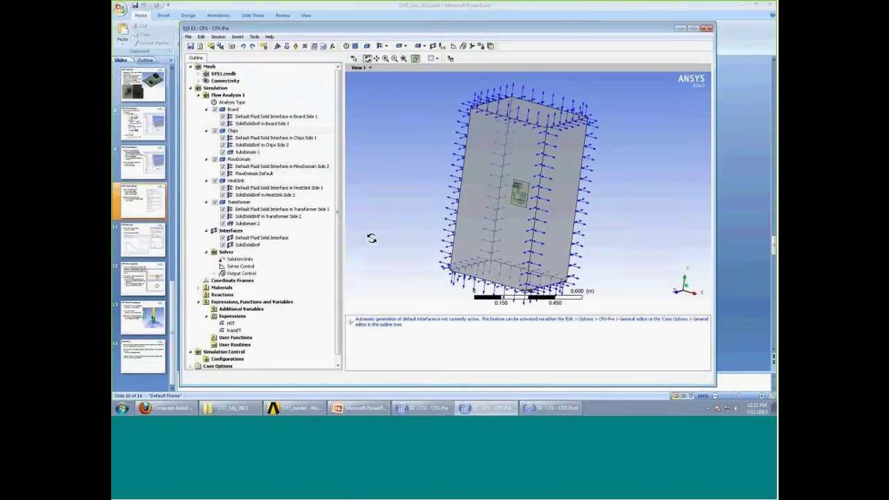
pyautogui.doubleClick(251, 267)
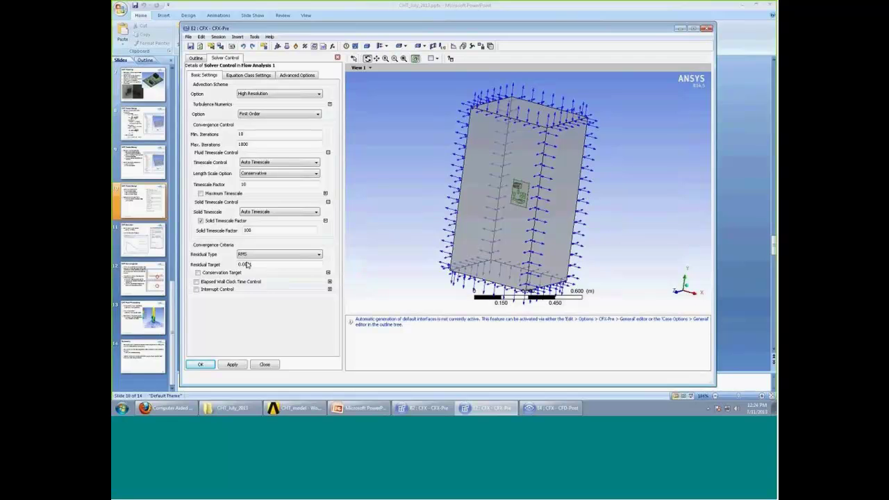
pyautogui.click(198, 58)
# Inspect the output control's monitor points and expressions alongside a close view of the board.
pyautogui.click(265, 275)
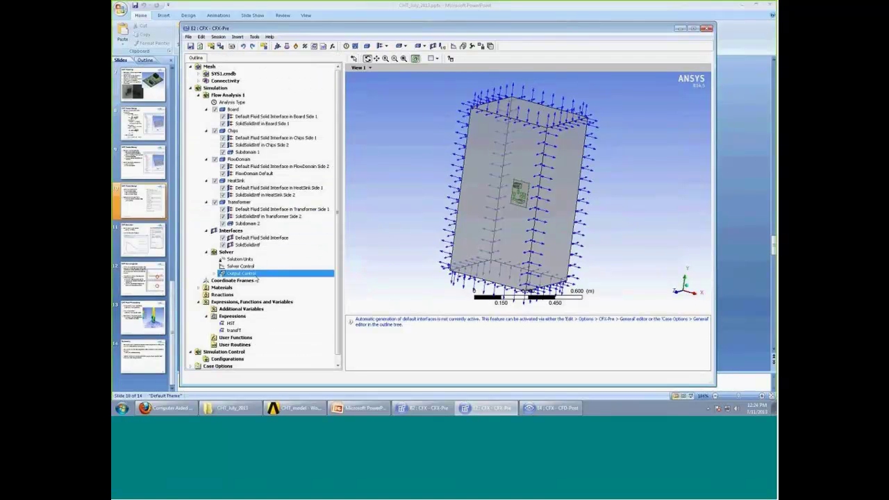
pyautogui.click(215, 274)
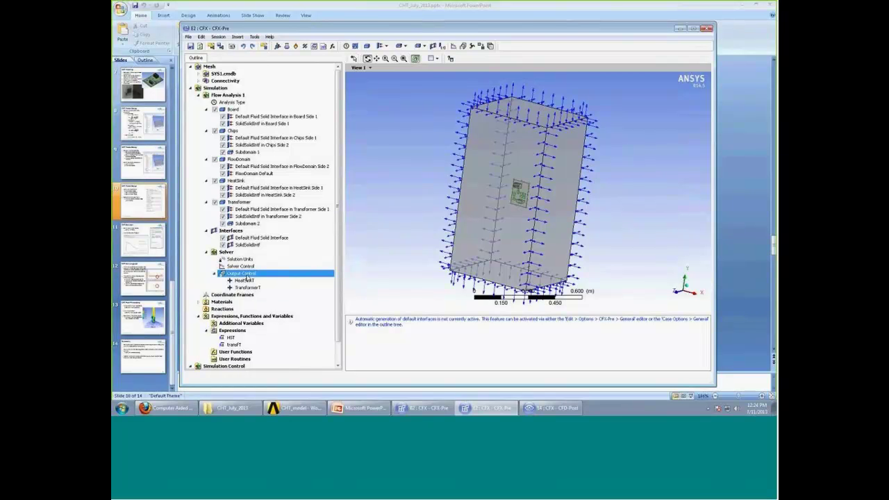
pyautogui.doubleClick(247, 279)
pyautogui.click(246, 76)
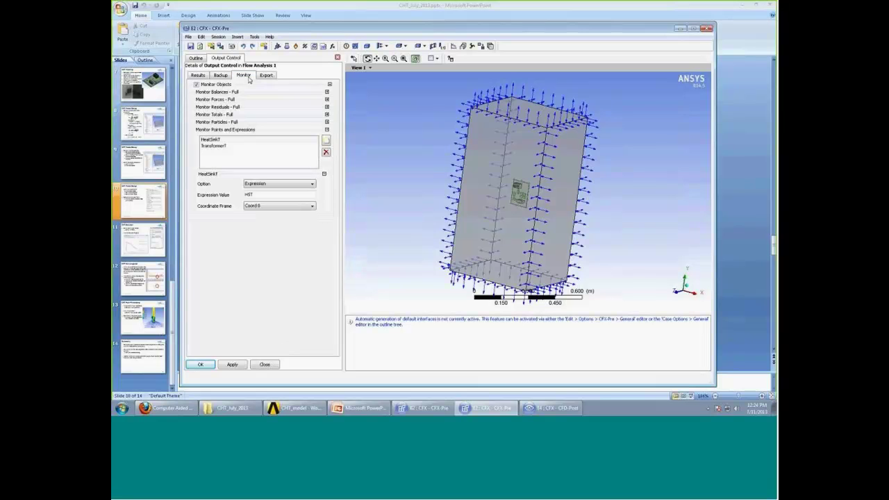
pyautogui.moveTo(524, 214); pyautogui.dragTo(500, 201)
pyautogui.scroll(5, 518, 236)
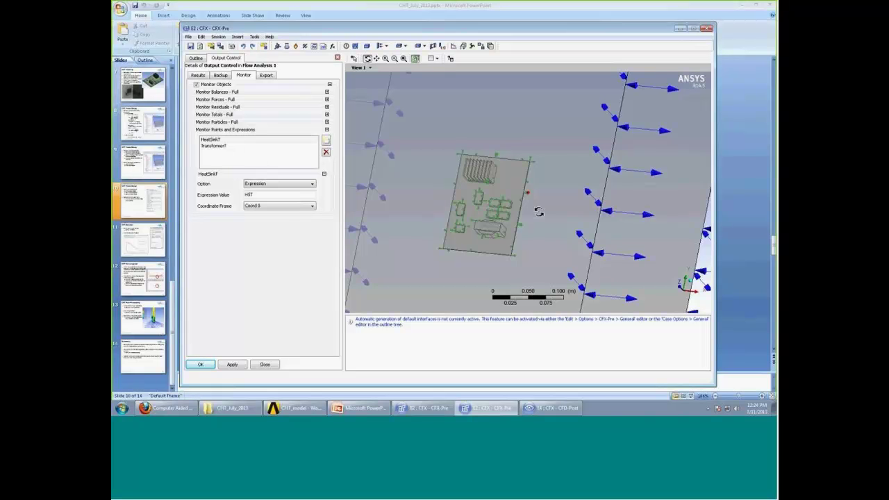
pyautogui.moveTo(525, 208); pyautogui.dragTo(372, 93)
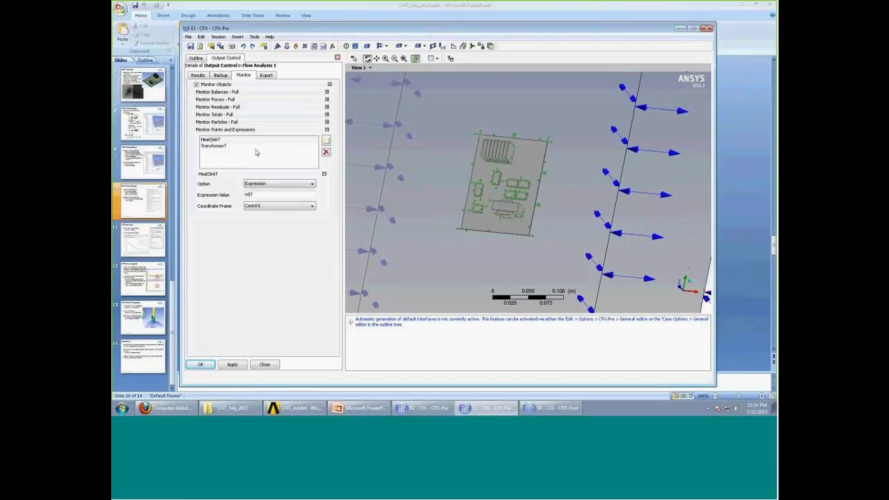
# Add a monitor point named ChipsT and set its option to Expression.
pyautogui.click(327, 140)
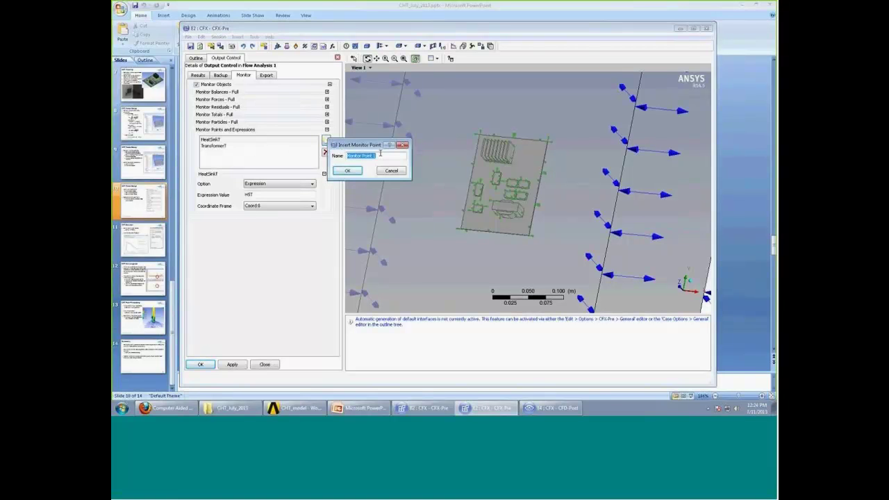
pyautogui.write('ChipsT')
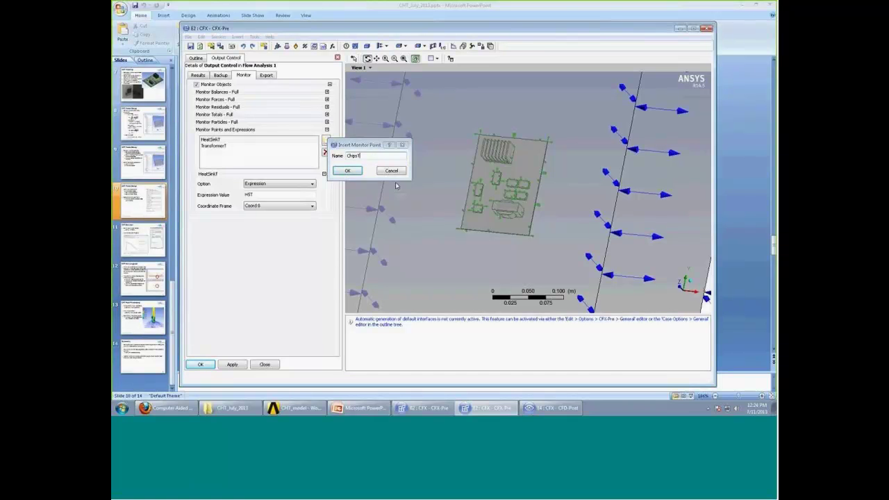
pyautogui.click(347, 170)
pyautogui.click(276, 184)
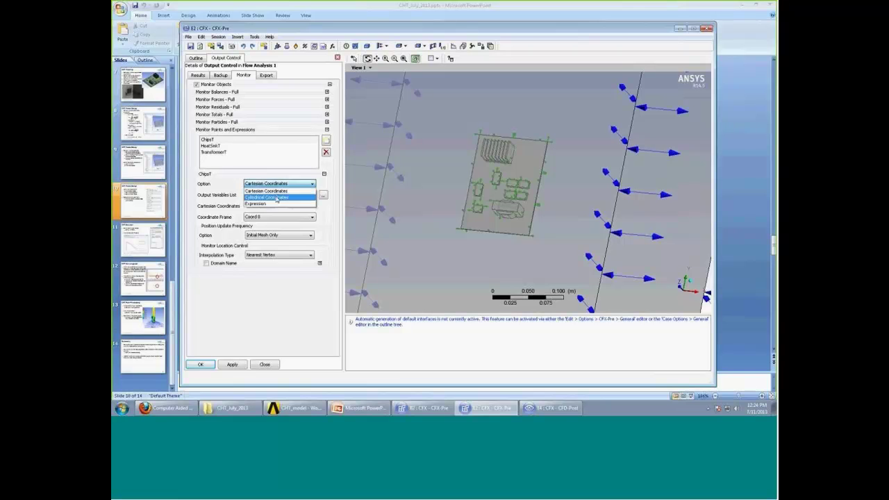
pyautogui.click(267, 203)
pyautogui.click(270, 195)
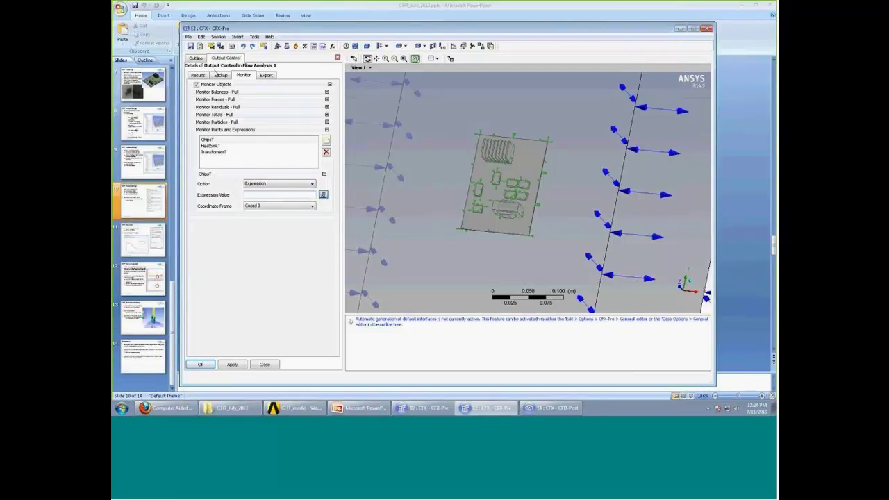
# Check the definition of the HST expression, then return to the output control settings.
pyautogui.click(196, 59)
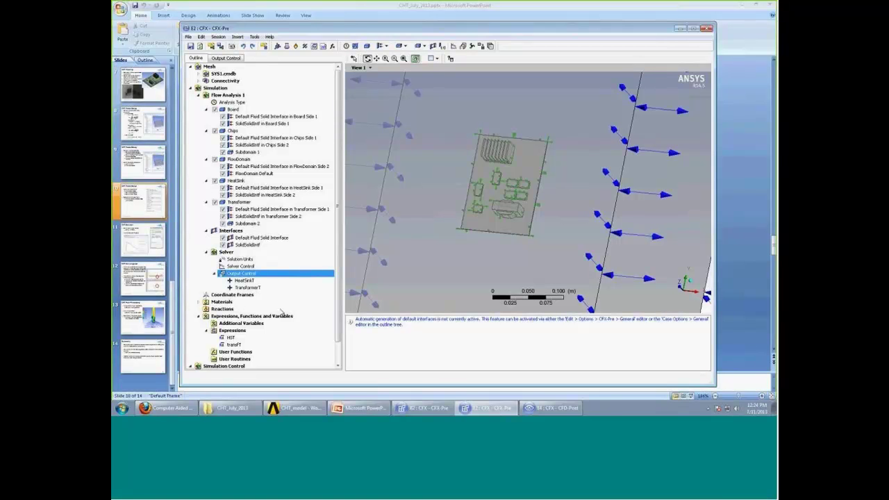
pyautogui.click(235, 338)
pyautogui.doubleClick(235, 338)
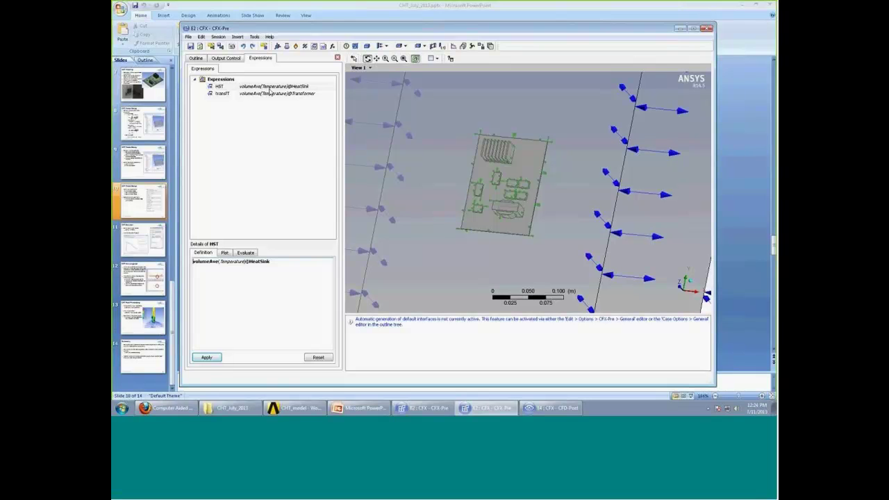
pyautogui.click(223, 59)
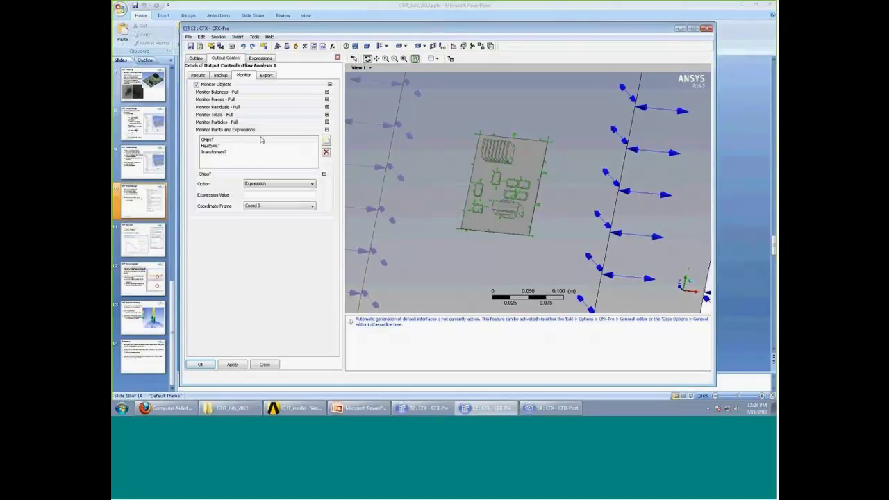
pyautogui.click(281, 196)
pyautogui.write('volumeAve(Temp')
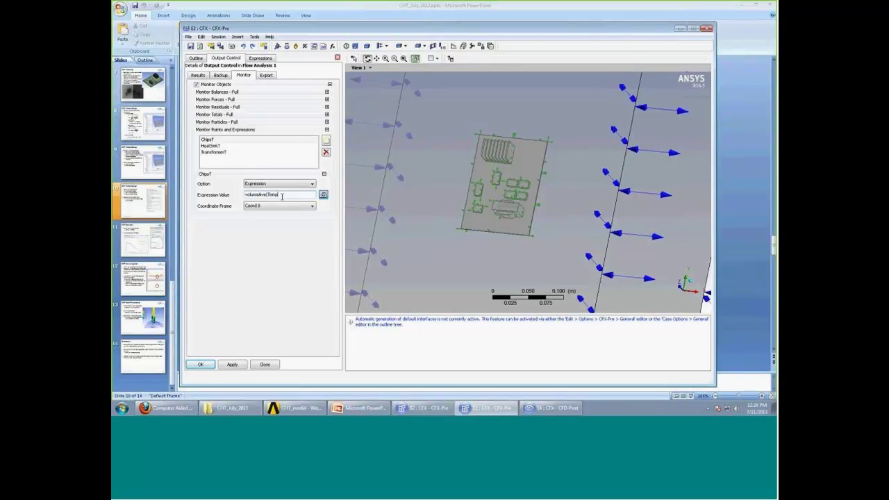
pyautogui.write('erature)@chips')
pyautogui.click(338, 57)
pyautogui.click(337, 58)
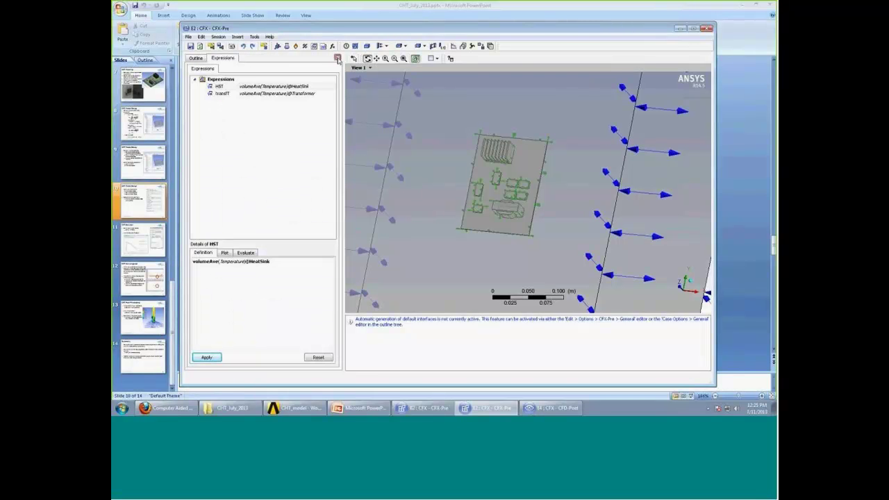
pyautogui.click(338, 58)
# Show the CHT Solution slide in PowerPoint, then switch to the CHT_model project in Workbench.
pyautogui.click(720, 172)
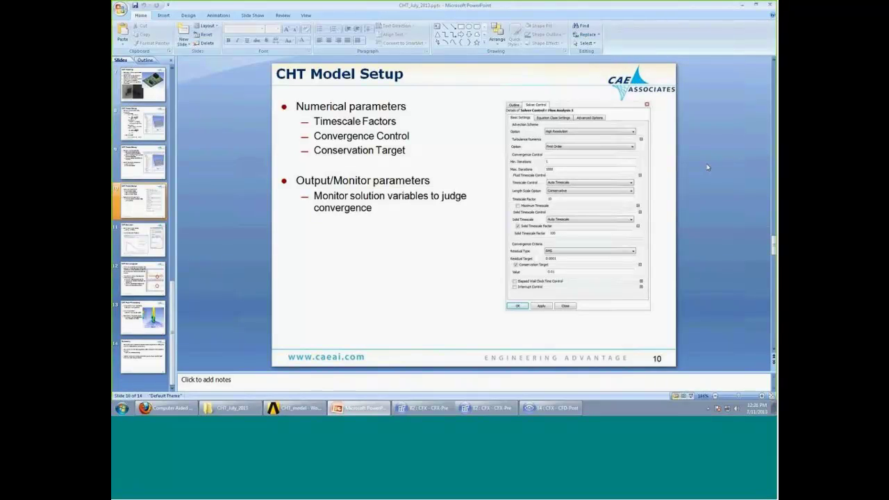
pyautogui.scroll(-3, 707, 166)
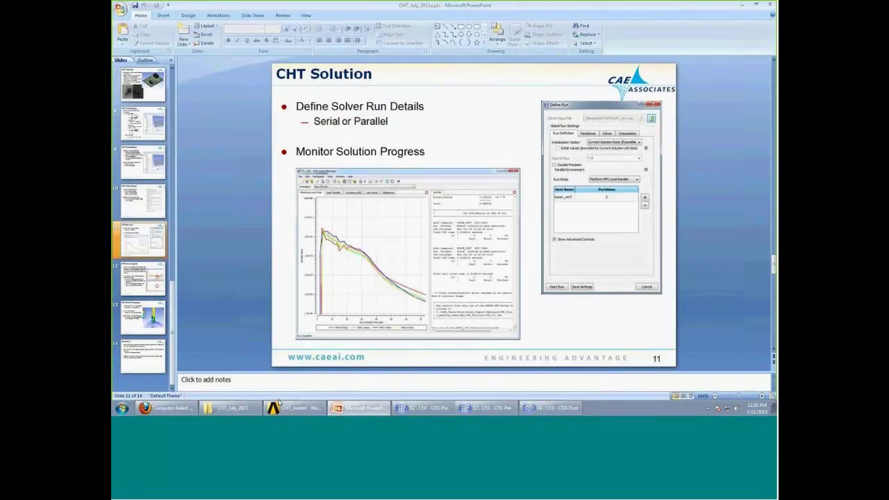
pyautogui.click(281, 412)
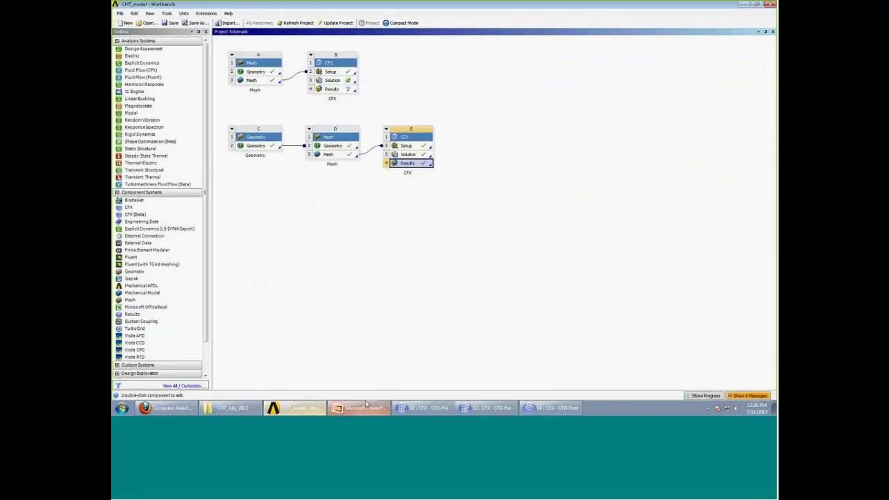
pyautogui.click(556, 168)
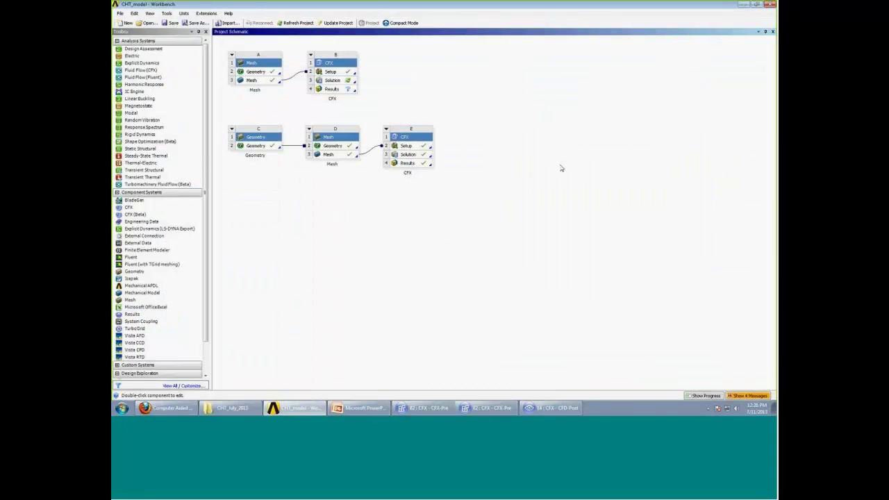
# Review the Serial and Platform MPI Local Parallel run modes in system E's run definition, then close it without starting a run.
pyautogui.rightClick(416, 157)
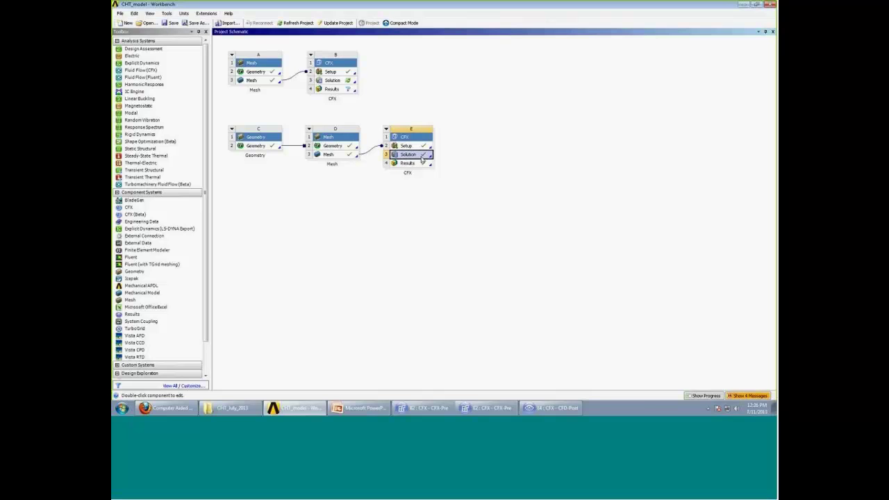
pyautogui.click(436, 162)
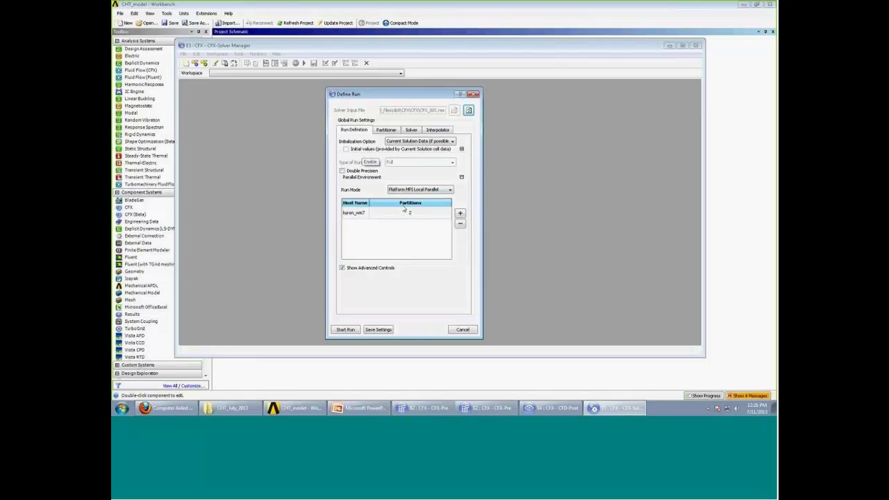
pyautogui.click(414, 190)
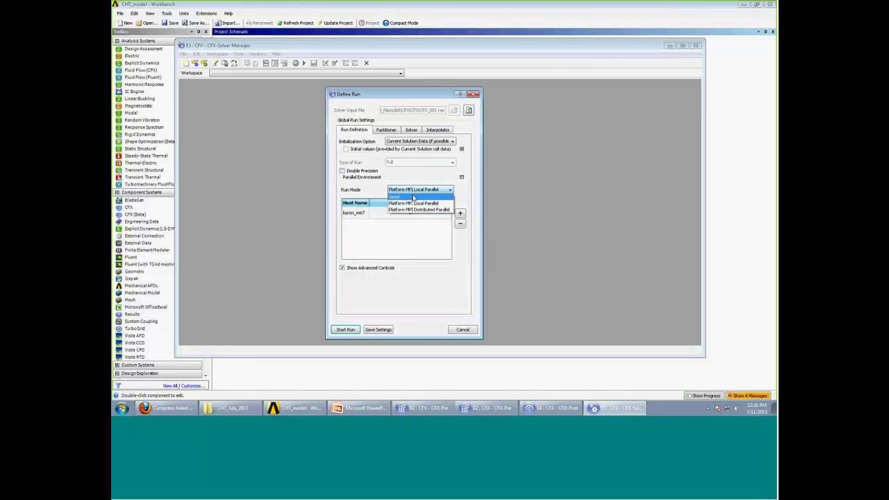
pyautogui.click(414, 197)
pyautogui.click(417, 189)
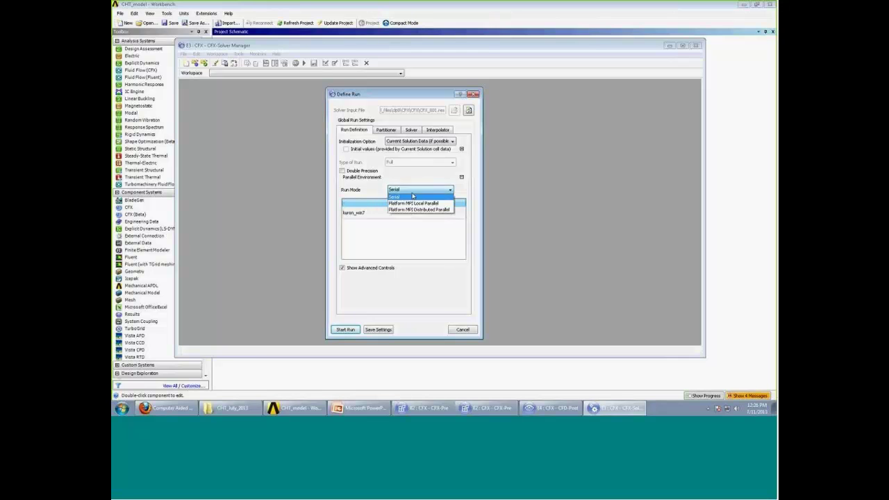
pyautogui.click(417, 203)
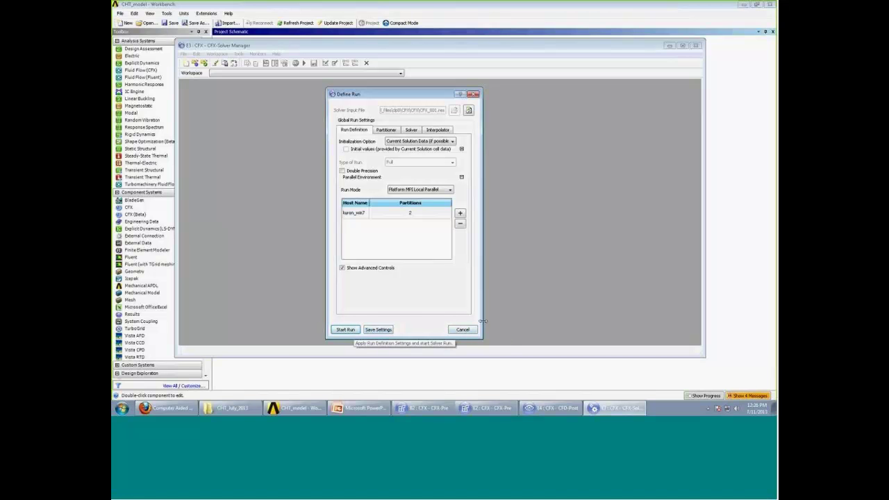
pyautogui.click(462, 329)
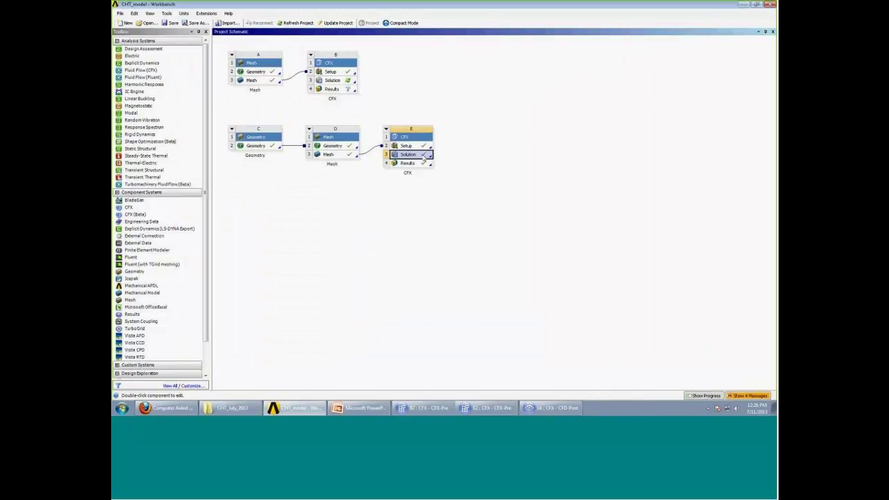
# Display the solution monitors of system E and review the momentum and mass residuals, user points and imbalances.
pyautogui.rightClick(425, 155)
pyautogui.click(452, 172)
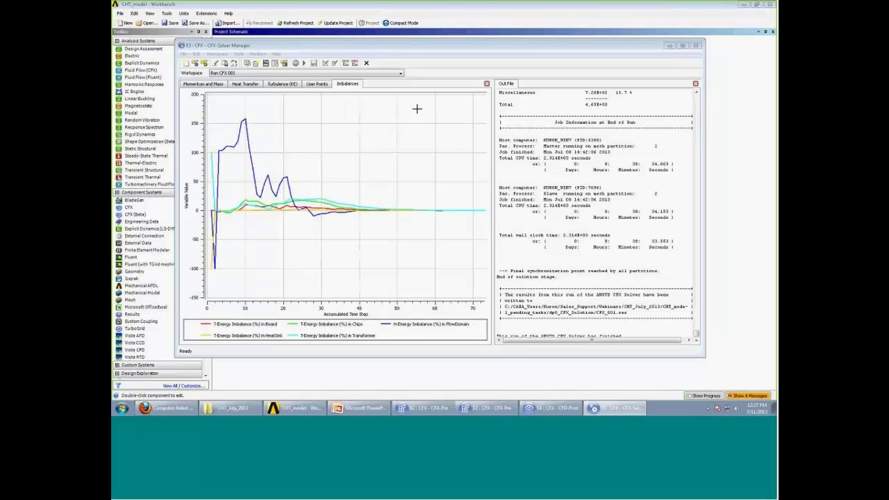
pyautogui.click(220, 85)
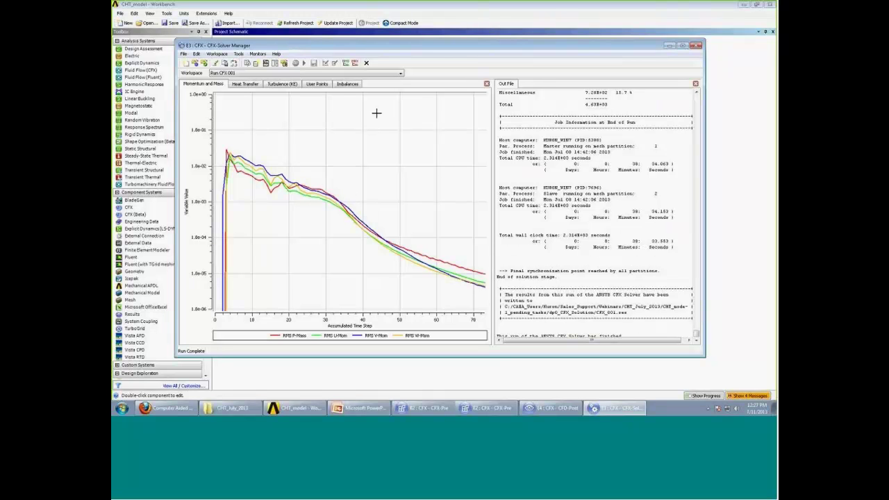
pyautogui.click(320, 84)
pyautogui.click(225, 84)
pyautogui.click(315, 84)
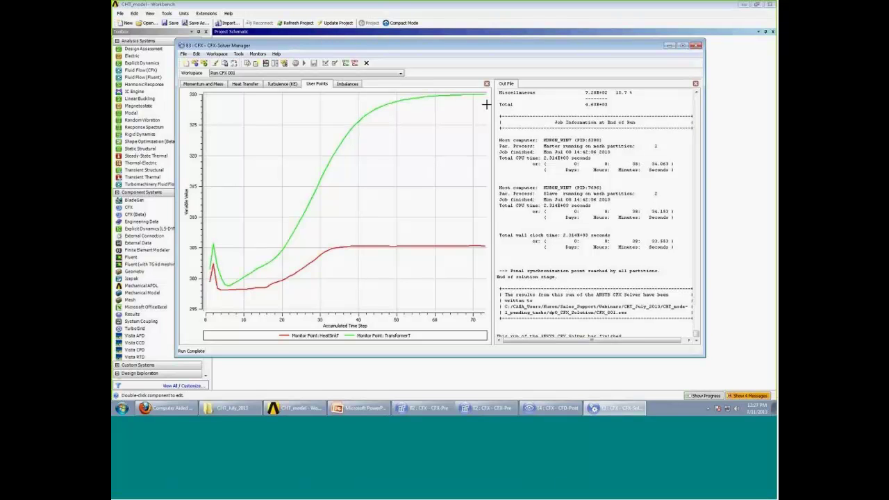
pyautogui.click(348, 84)
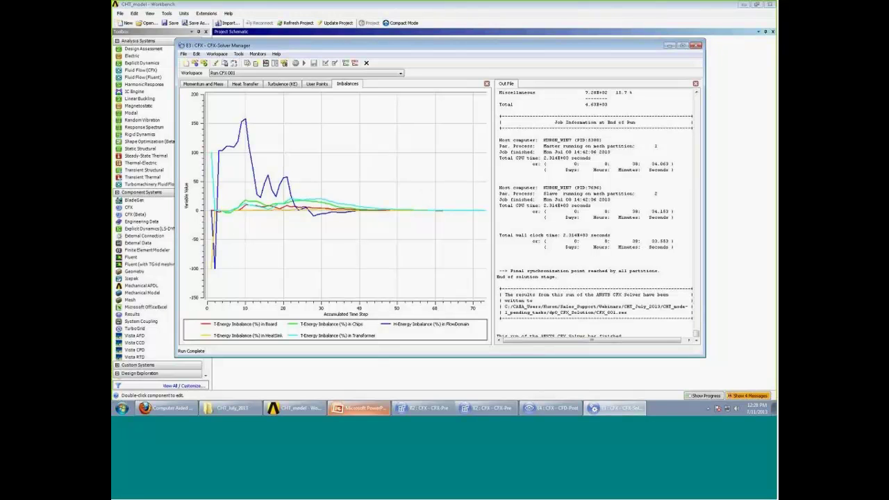
# Show the CHT Convergence slide in PowerPoint, then switch back to the CFX-Solver Manager.
pyautogui.click(359, 408)
pyautogui.scroll(-1, 418, 310)
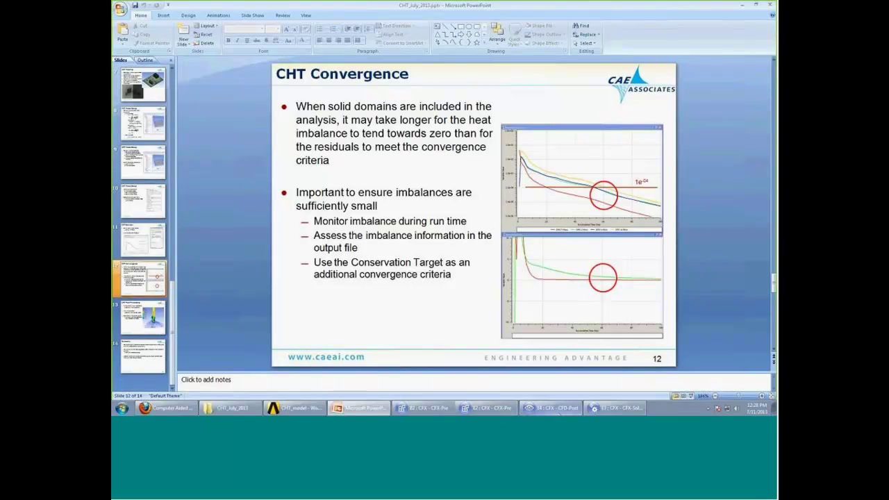
pyautogui.moveTo(629, 411)
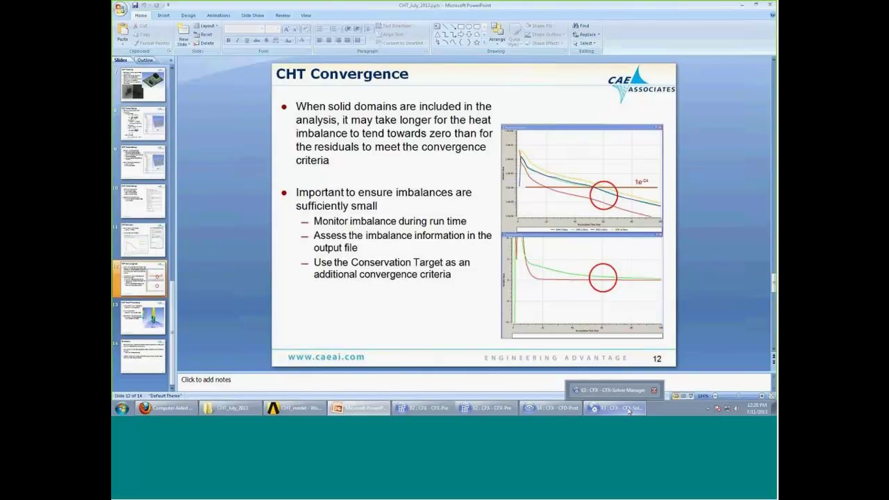
pyautogui.click(629, 411)
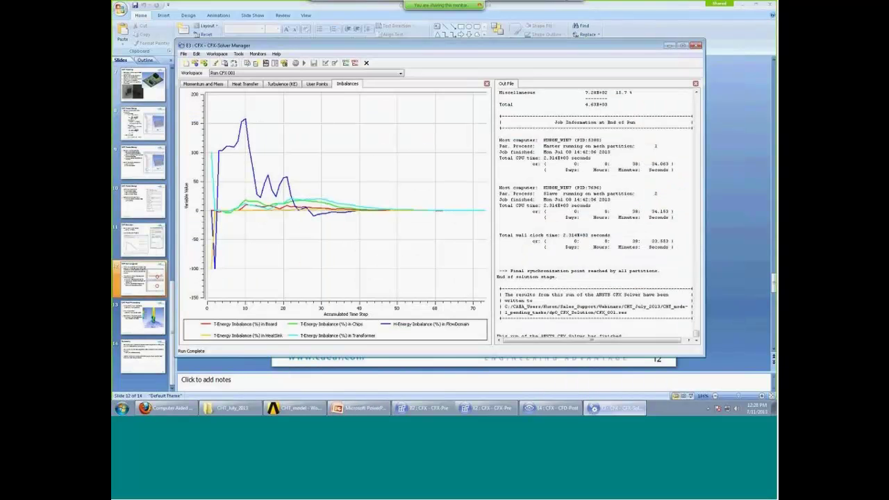
# Compare the momentum residuals, transformer temperature monitor and energy imbalances around time step 45 of the run.
pyautogui.click(209, 84)
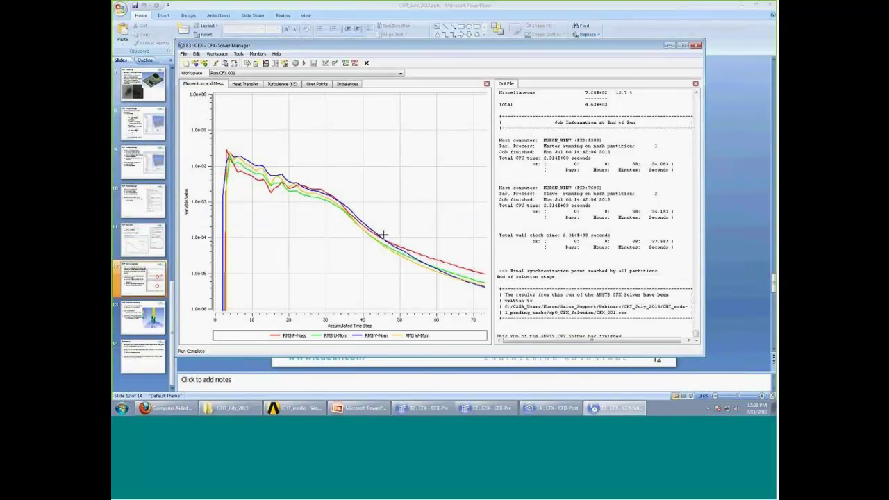
pyautogui.moveTo(381, 237)
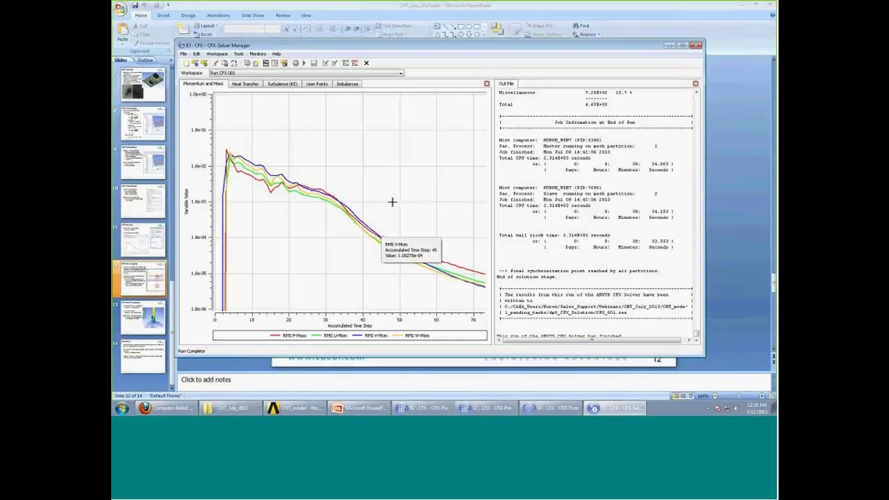
pyautogui.click(317, 84)
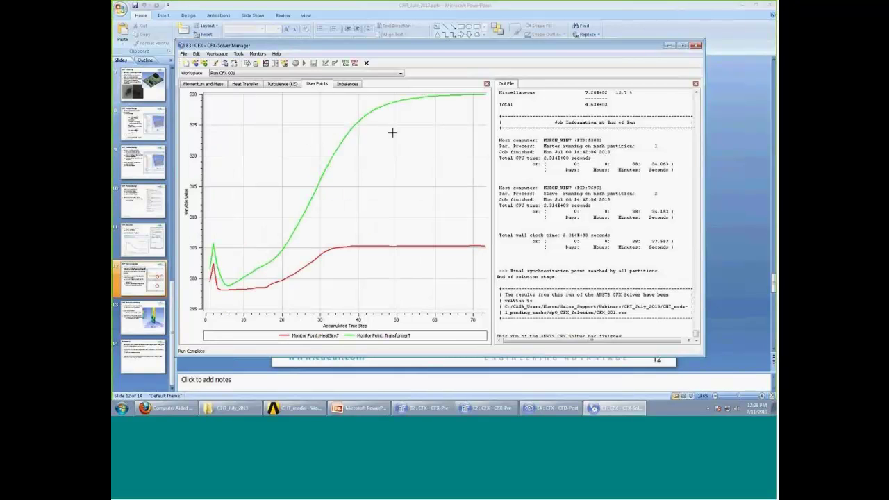
pyautogui.moveTo(375, 107)
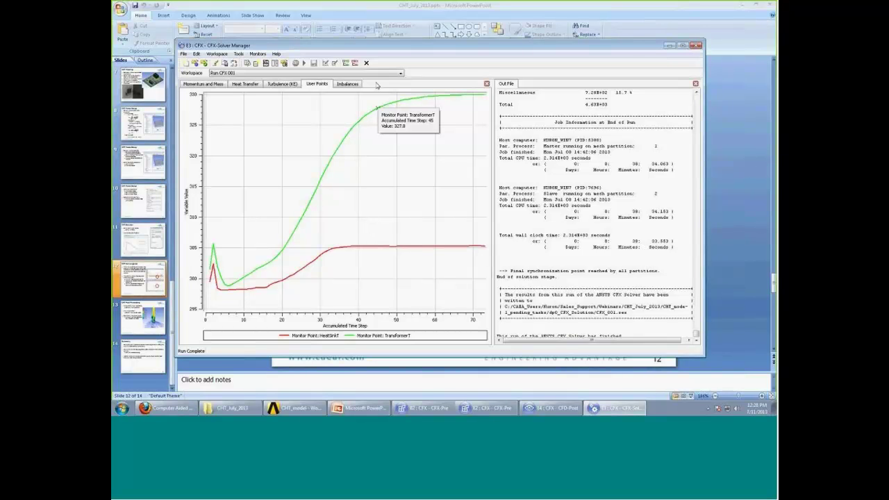
pyautogui.click(352, 85)
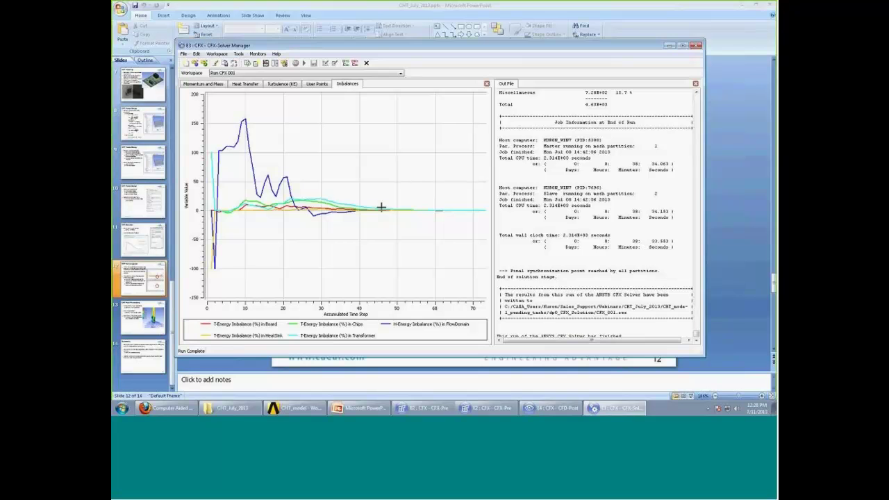
pyautogui.moveTo(372, 204)
pyautogui.moveTo(480, 206)
# Show the CHT Post-Processing slide in PowerPoint, then switch to the results in CFD-Post.
pyautogui.click(725, 202)
pyautogui.press('pagedown')
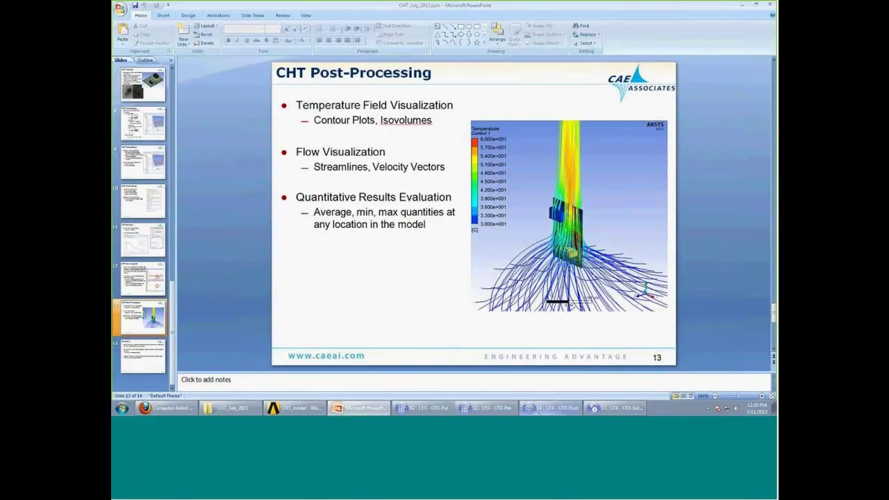
pyautogui.moveTo(537, 411)
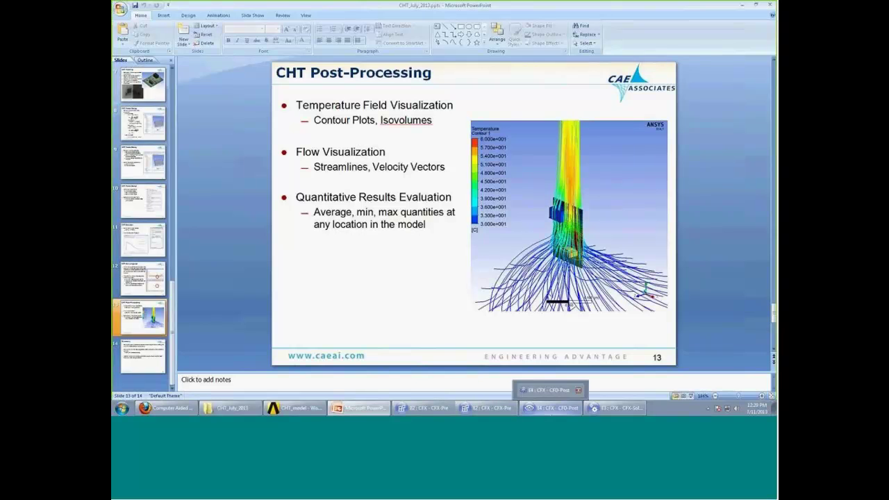
pyautogui.click(538, 410)
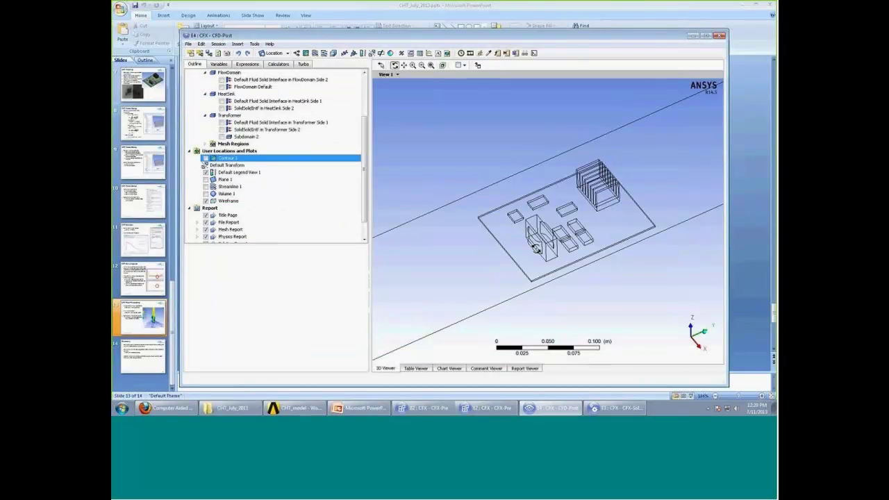
# Insert a new contour plot and locate it on Default Fluid Solid Interface in FlowDomain Side 2.
pyautogui.moveTo(530, 238); pyautogui.dragTo(421, 327)
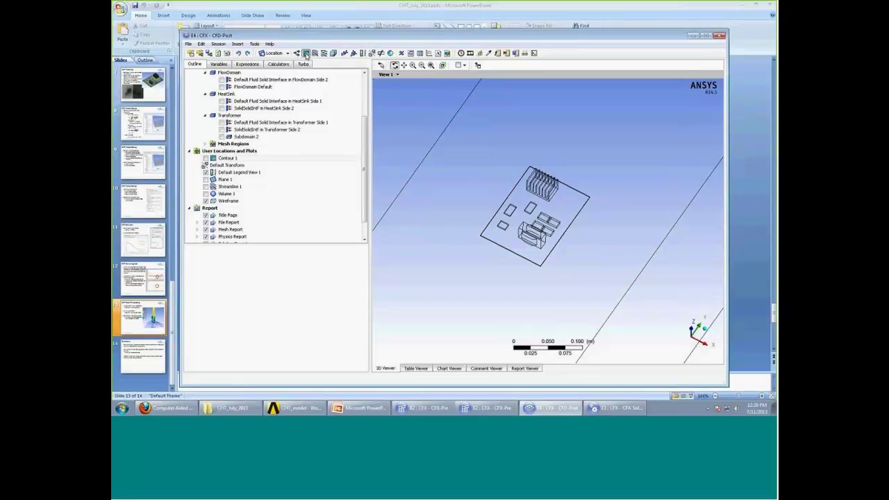
pyautogui.click(305, 53)
pyautogui.click(334, 86)
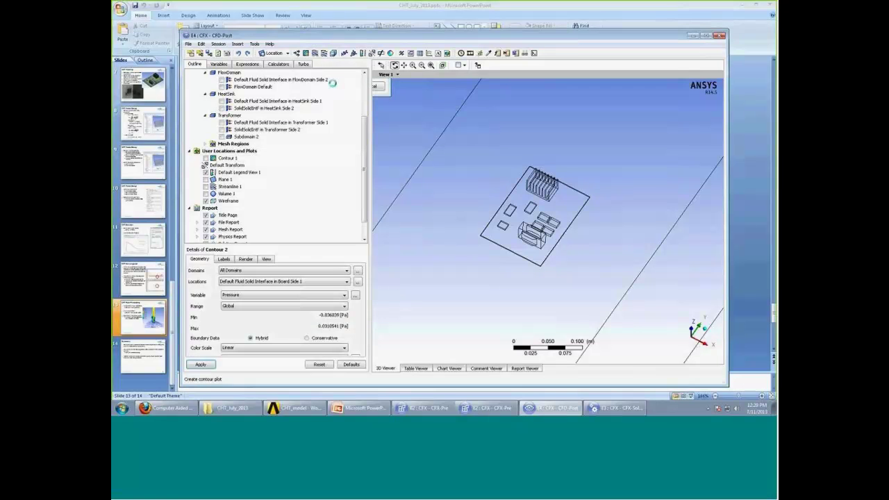
pyautogui.click(315, 282)
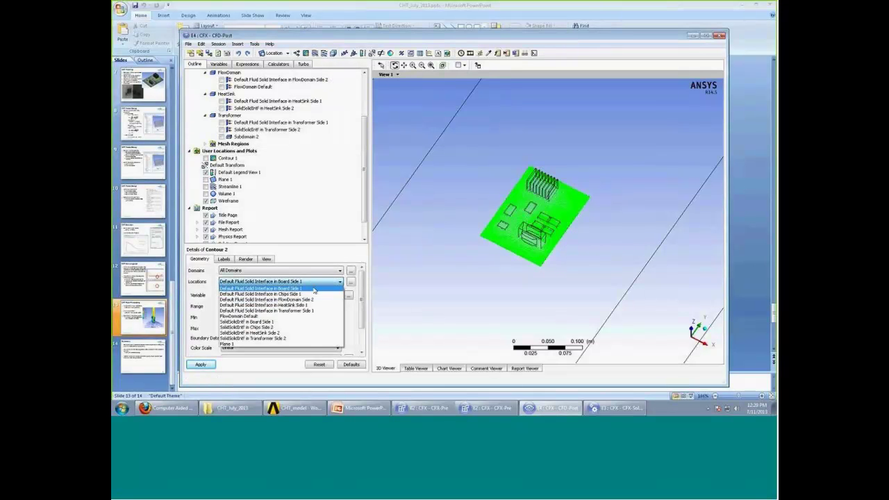
pyautogui.click(305, 299)
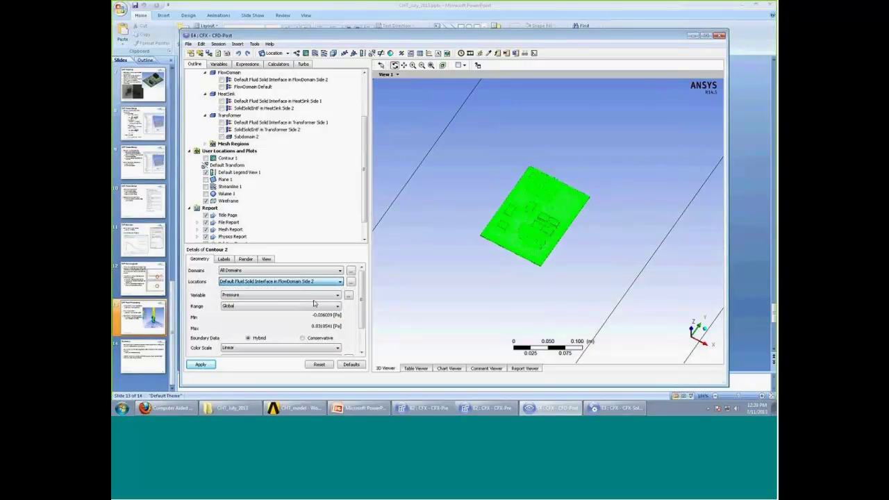
# Set the new contour's variable to Temperature and its range to Local, apply it, and inspect the board and components.
pyautogui.click(306, 297)
pyautogui.click(259, 312)
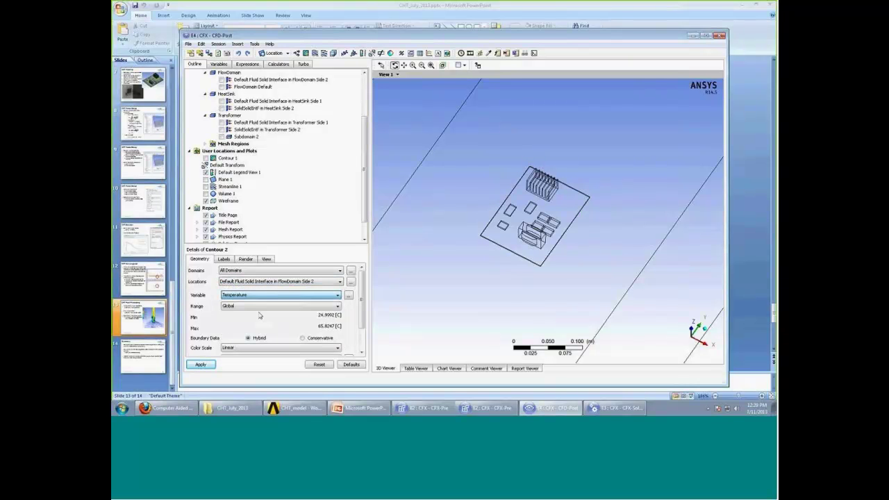
pyautogui.click(258, 306)
pyautogui.click(227, 320)
pyautogui.click(200, 363)
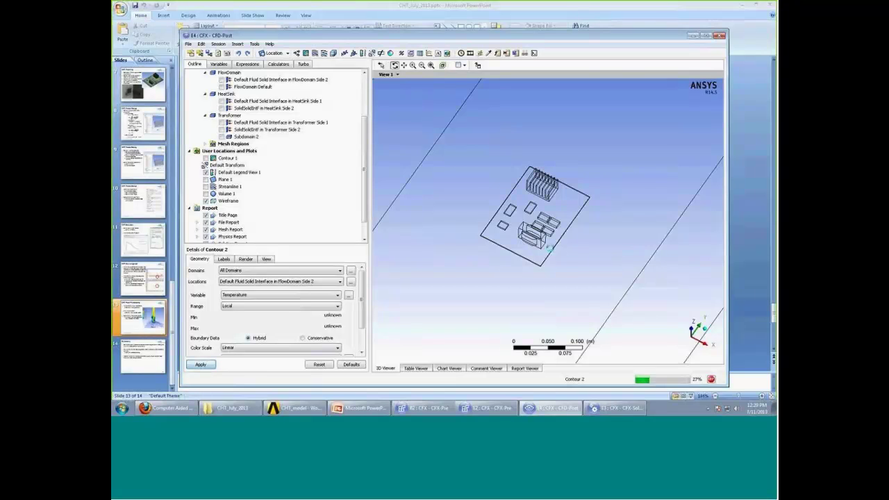
pyautogui.moveTo(581, 246)
pyautogui.mouseDown()
pyautogui.moveTo(575, 254)
pyautogui.moveTo(569, 247)
pyautogui.mouseUp()
pyautogui.scroll(3, 576, 252)
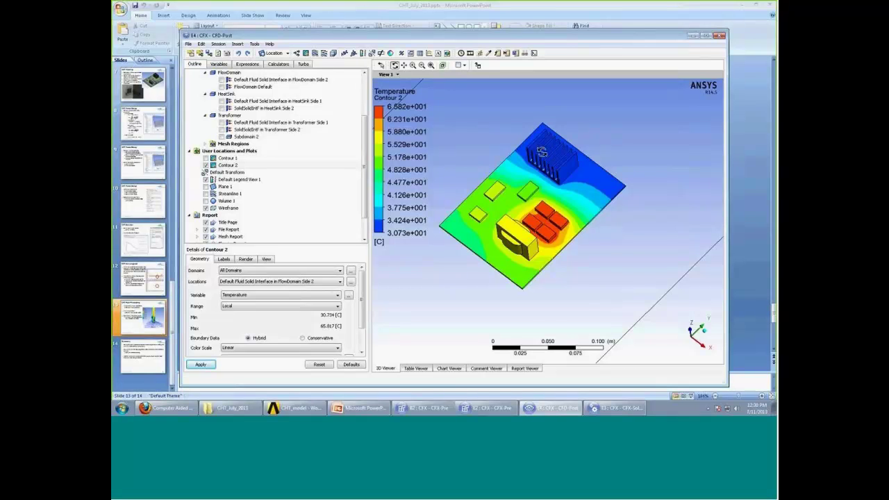
pyautogui.moveTo(531, 274)
pyautogui.mouseDown()
pyautogui.moveTo(537, 268)
pyautogui.moveTo(535, 276)
pyautogui.moveTo(521, 264)
pyautogui.mouseUp()
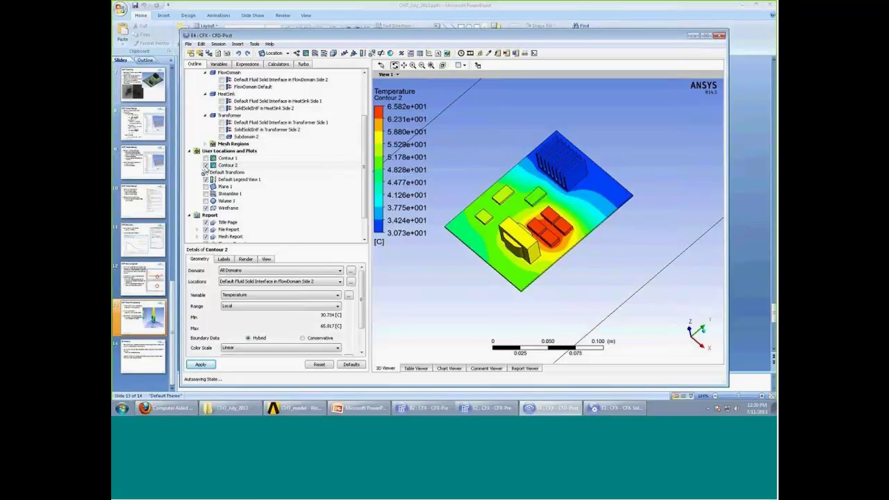
# Toggle the new temperature contour off and on, then display Streamline 1 with it and examine the flow around the board.
pyautogui.click(205, 164)
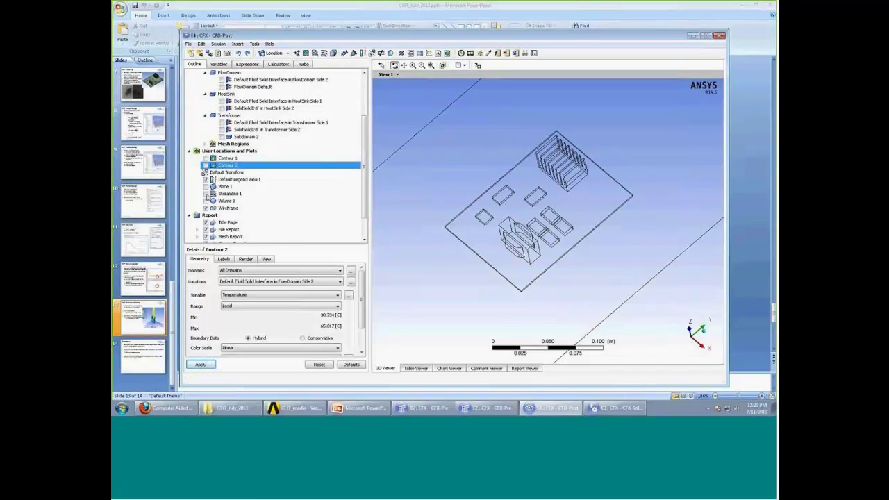
pyautogui.click(206, 164)
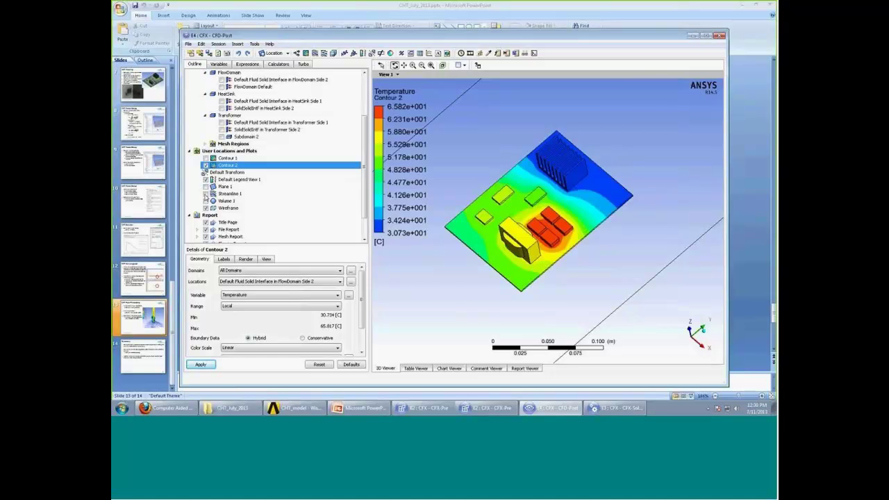
pyautogui.click(205, 194)
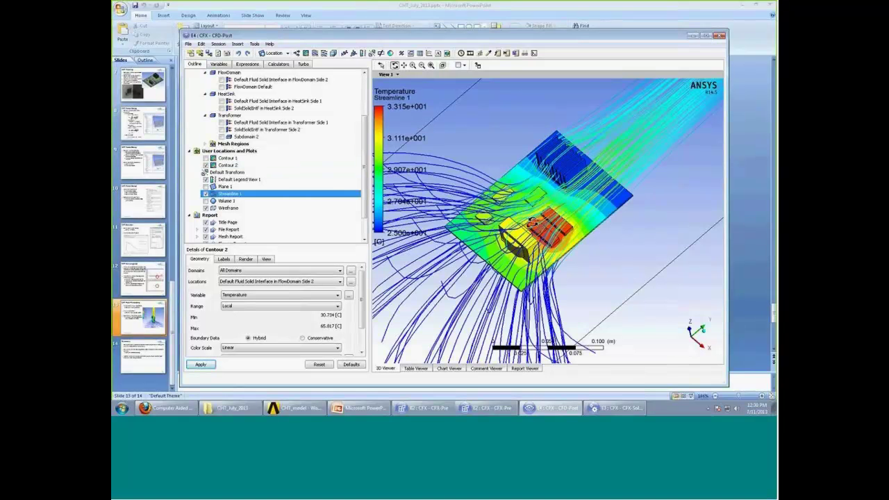
pyautogui.moveTo(532, 220); pyautogui.dragTo(528, 242)
pyautogui.scroll(3, 559, 226)
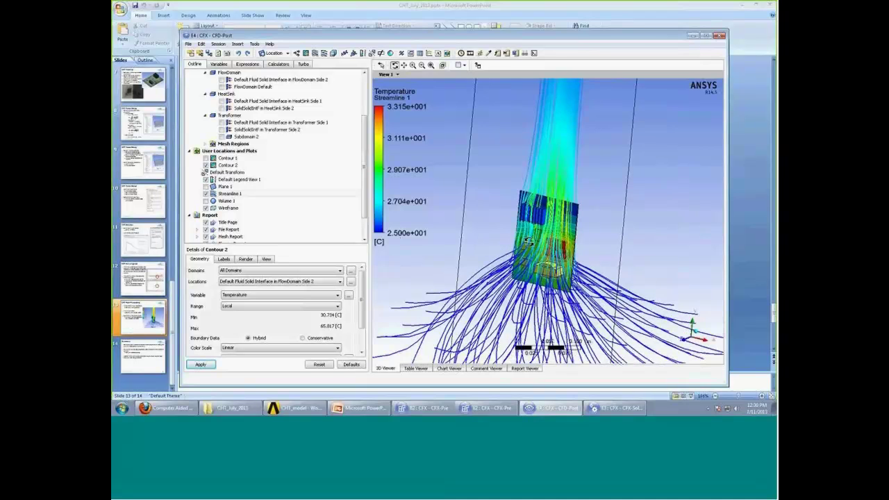
pyautogui.moveTo(570, 271); pyautogui.dragTo(592, 274)
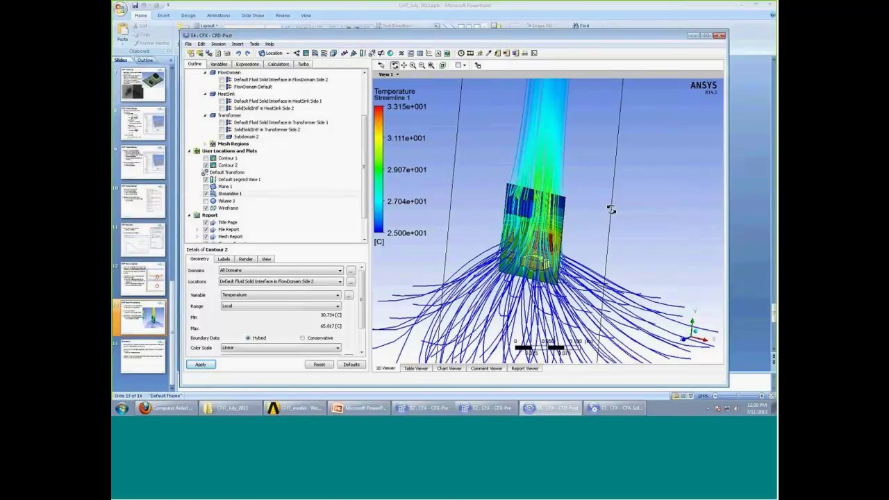
pyautogui.moveTo(584, 236); pyautogui.dragTo(565, 295)
pyautogui.scroll(5, 564, 295)
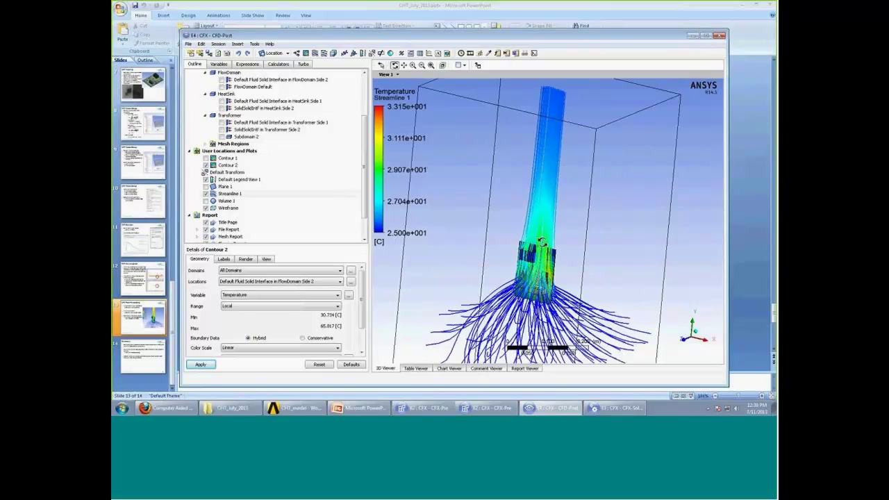
# Inspect the board's temperature contour with the surrounding streamlines, then hide Streamline 1 and Contour 2.
pyautogui.moveTo(562, 253); pyautogui.dragTo(583, 217)
pyautogui.scroll(5, 523, 284)
pyautogui.scroll(-3, 567, 266)
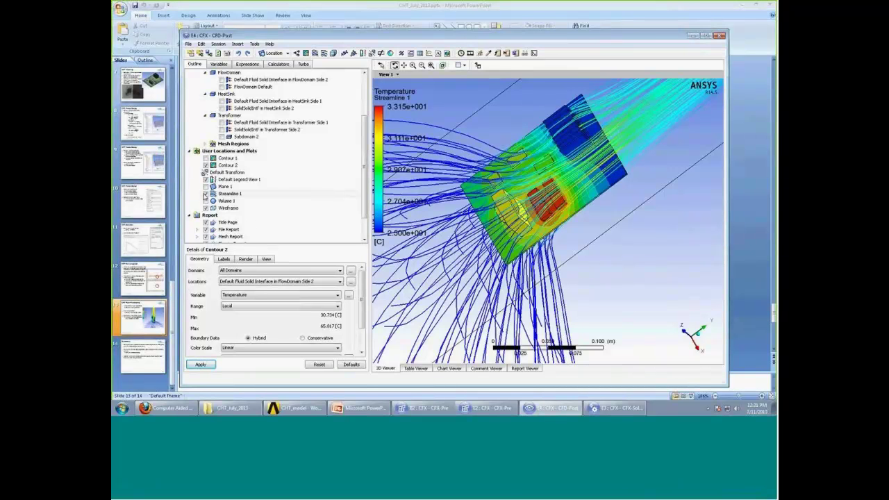
pyautogui.click(205, 196)
pyautogui.click(206, 165)
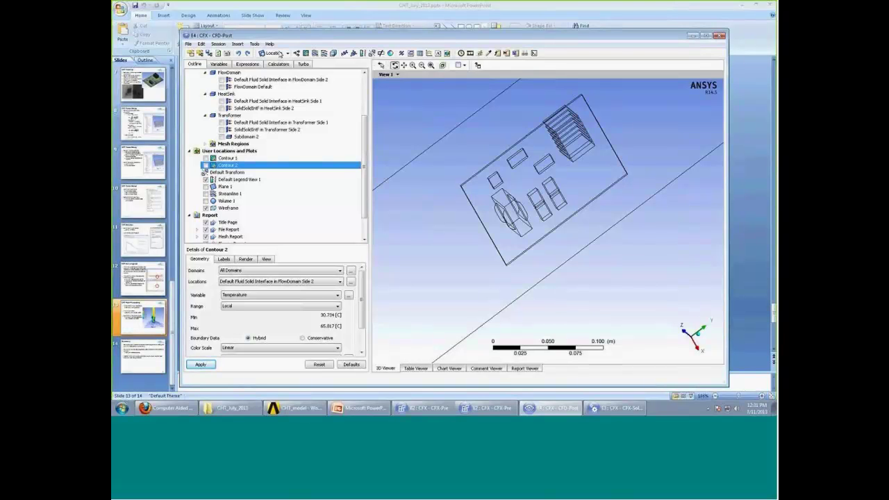
# Insert a new volume location and set its definition method to Isovolume.
pyautogui.click(280, 53)
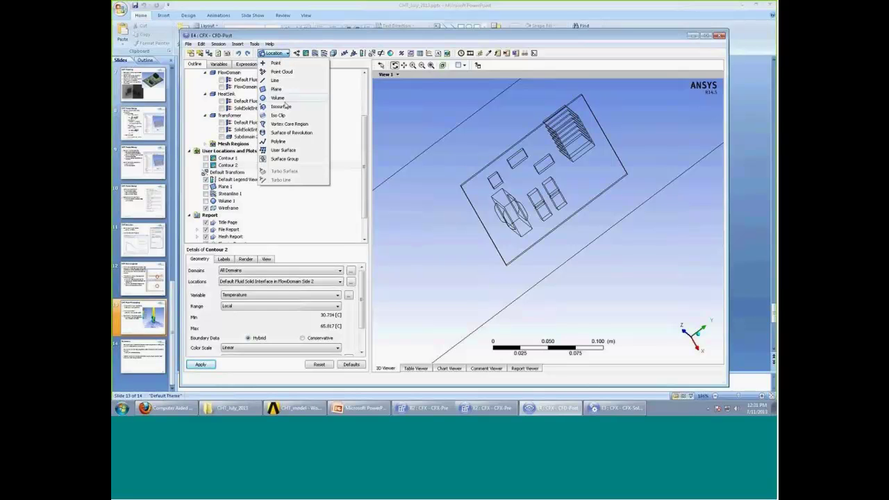
pyautogui.click(283, 98)
pyautogui.click(307, 131)
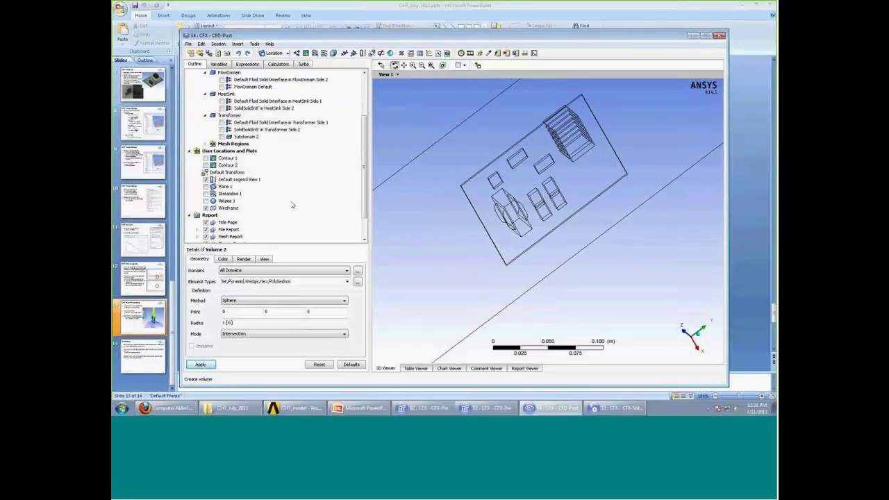
pyautogui.click(255, 301)
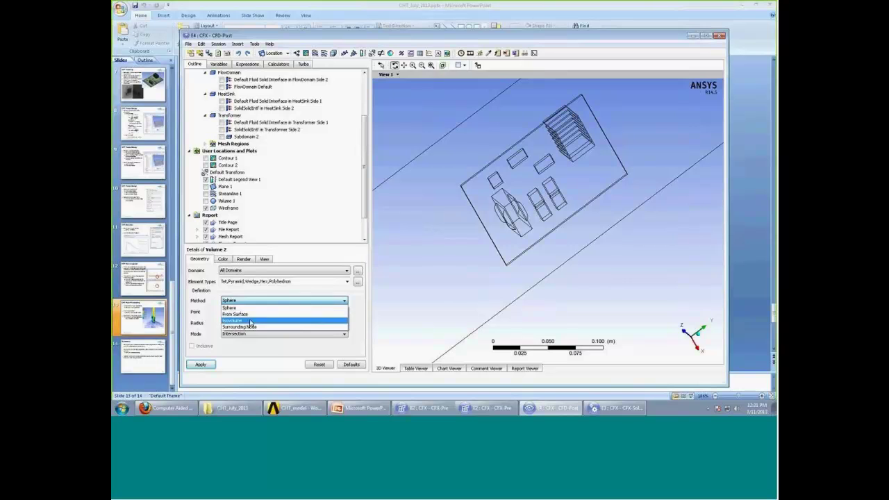
pyautogui.click(250, 322)
# Define the isovolume by Temperature with mode Above Value at 60 C, and apply it.
pyautogui.click(253, 313)
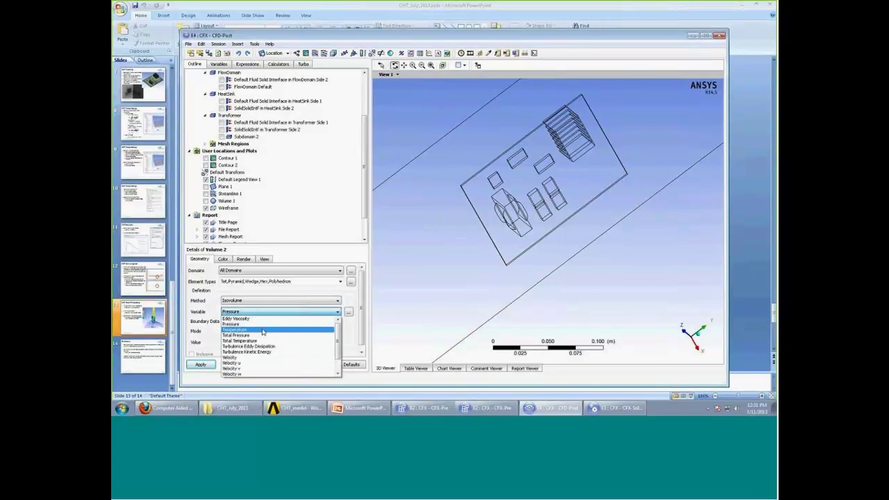
pyautogui.click(263, 332)
pyautogui.click(280, 330)
pyautogui.click(236, 337)
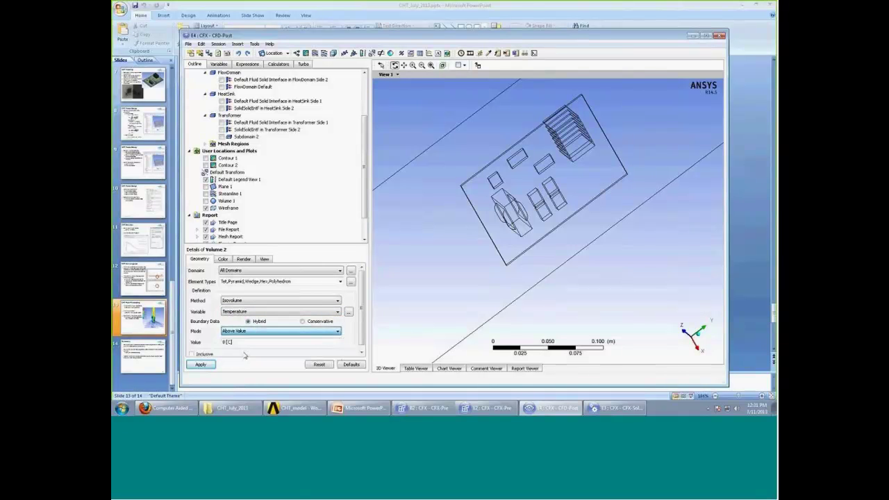
pyautogui.click(242, 341)
pyautogui.write('60')
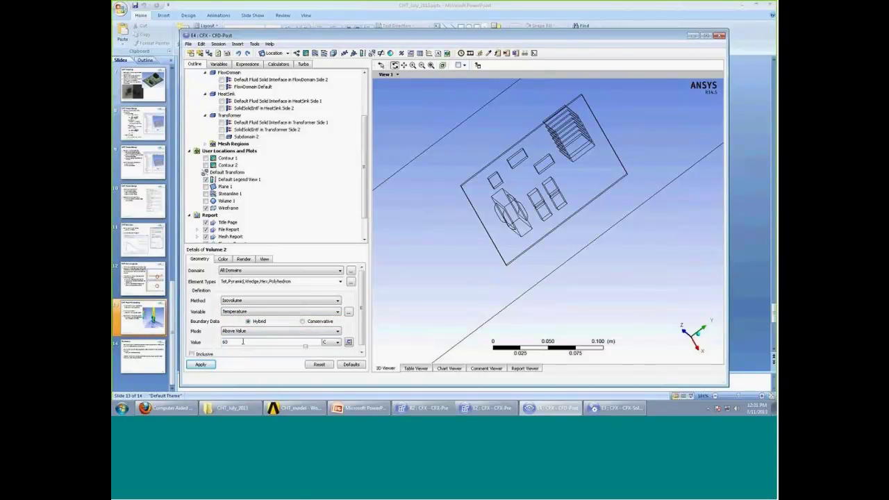
pyautogui.click(199, 364)
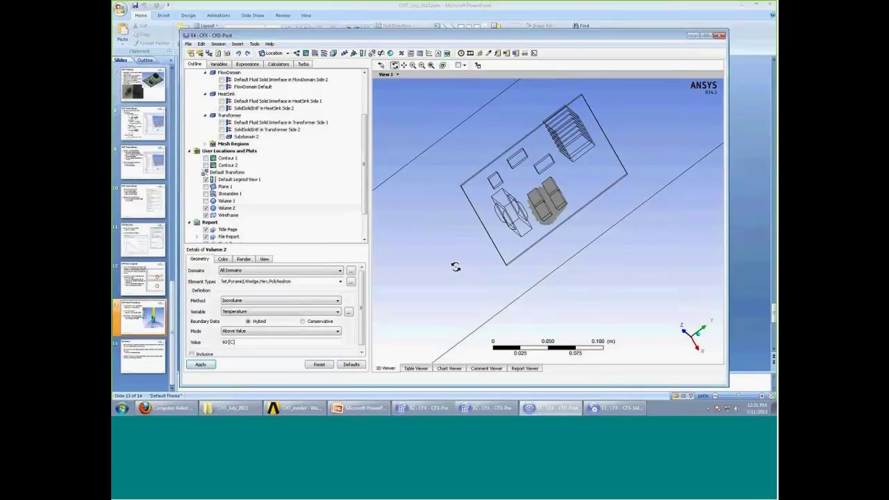
# Examine the 60 C isovolume around the four components and the adjoining board from several angles.
pyautogui.moveTo(466, 264); pyautogui.dragTo(472, 226)
pyautogui.scroll(10, 514, 231)
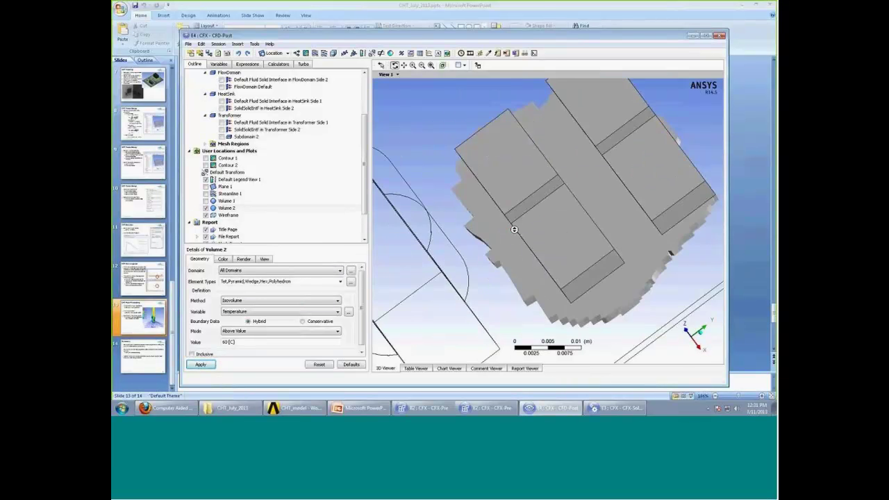
pyautogui.scroll(-10, 514, 229)
pyautogui.moveTo(546, 312); pyautogui.dragTo(572, 234)
pyautogui.scroll(8, 509, 247)
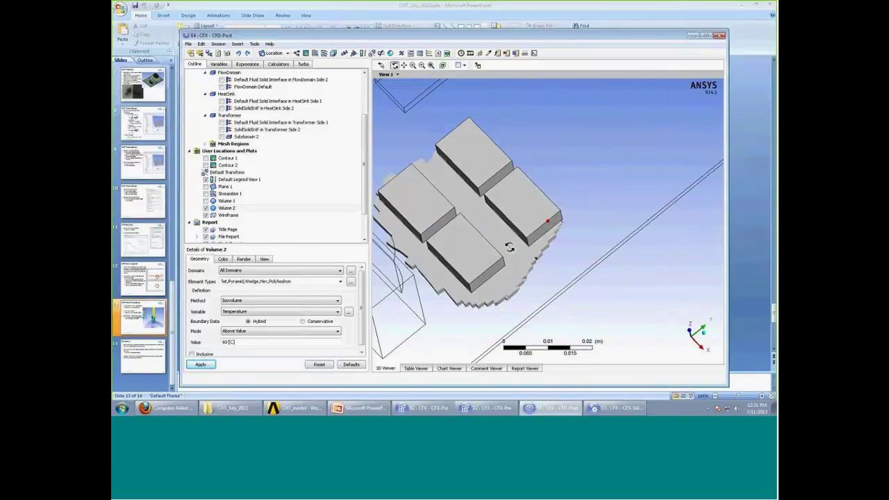
pyautogui.moveTo(509, 247); pyautogui.dragTo(549, 243)
pyautogui.scroll(-3, 549, 243)
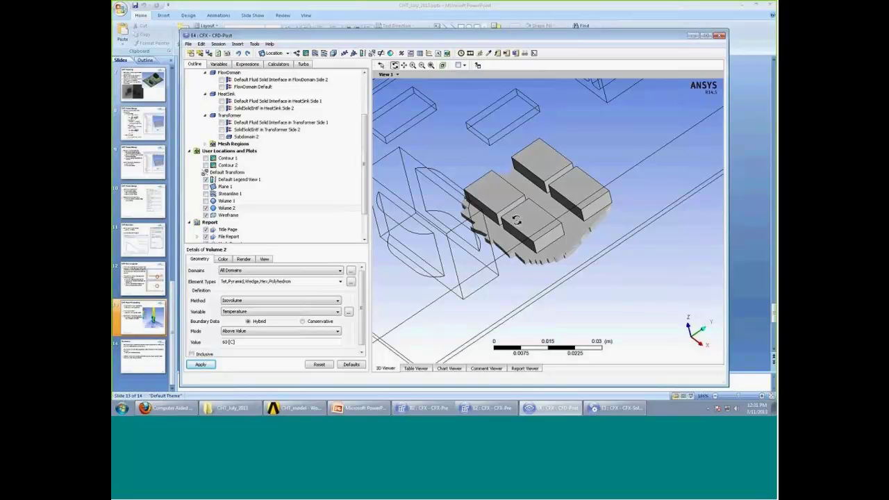
pyautogui.scroll(-2, 521, 182)
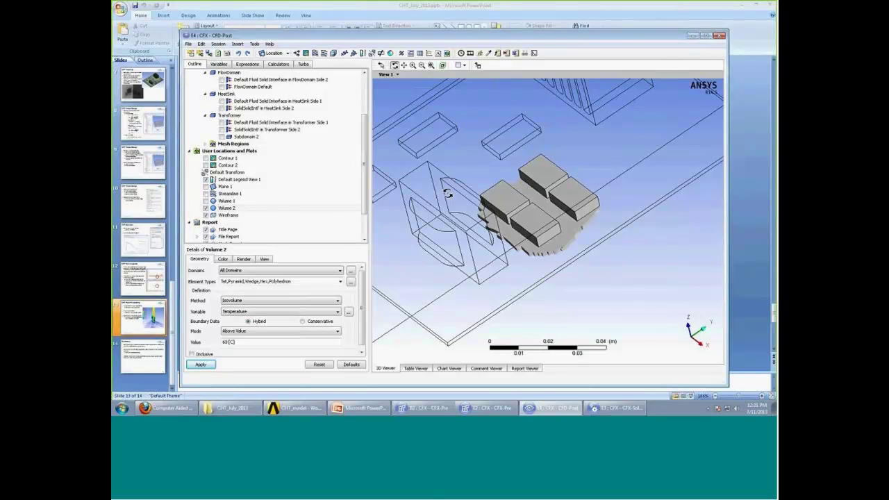
# Calculate the volume average (volumeAve) of Temperature on the Board with the Function Calculator.
pyautogui.click(278, 63)
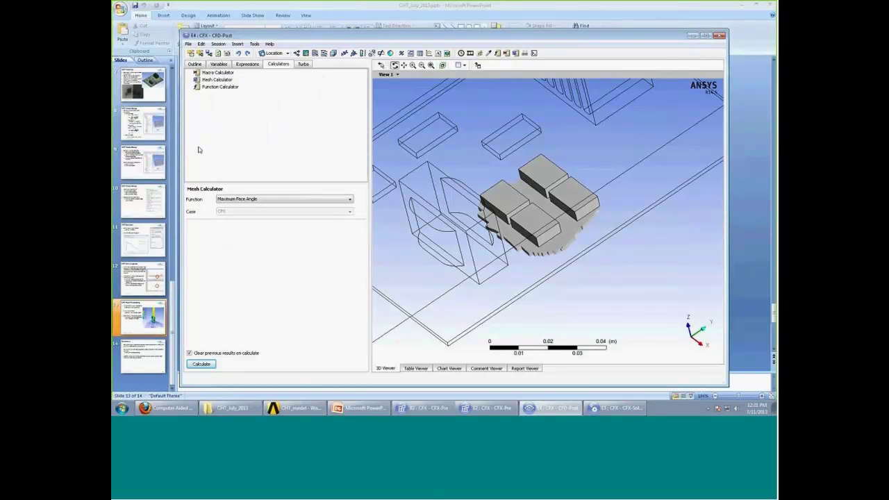
pyautogui.click(214, 87)
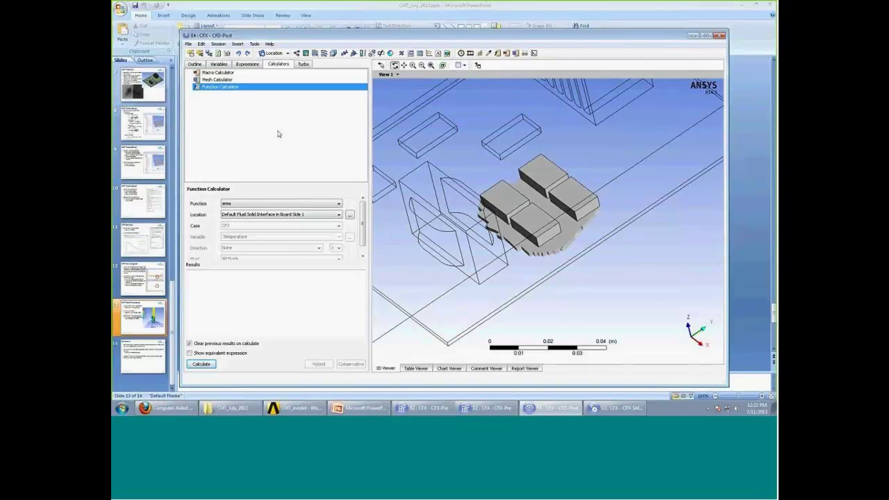
pyautogui.click(278, 203)
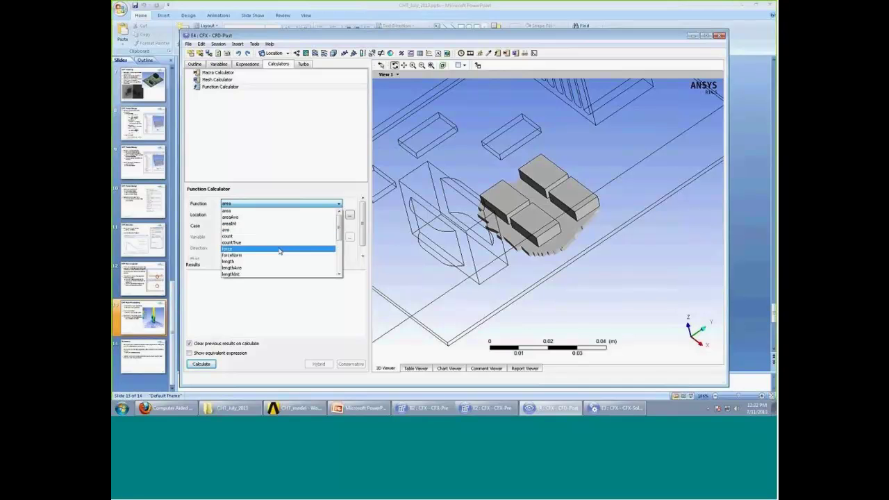
pyautogui.click(278, 210)
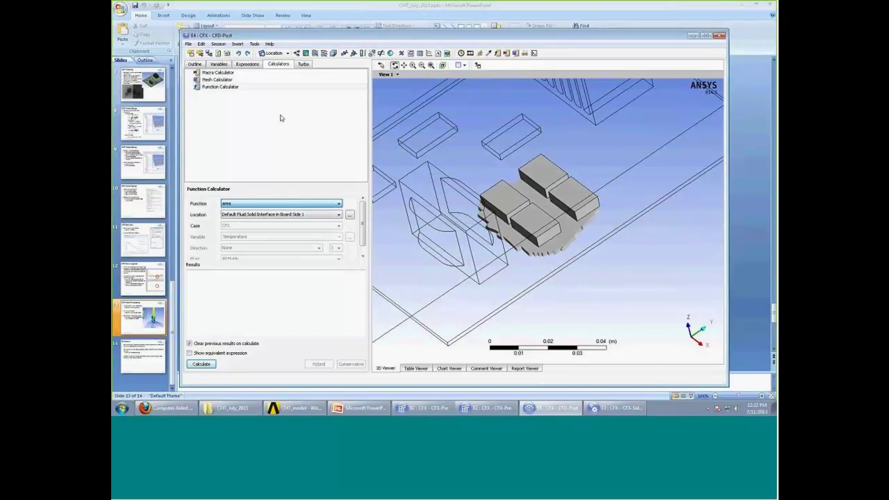
pyautogui.click(281, 203)
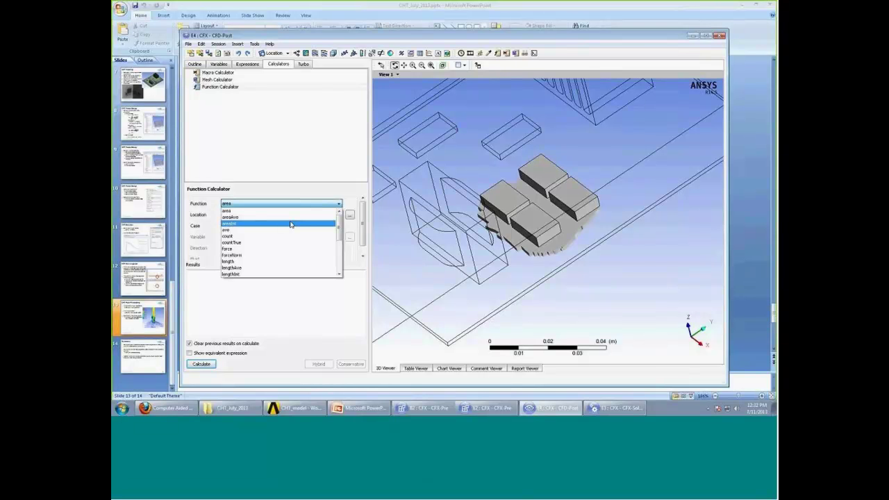
pyautogui.scroll(-1, 295, 232)
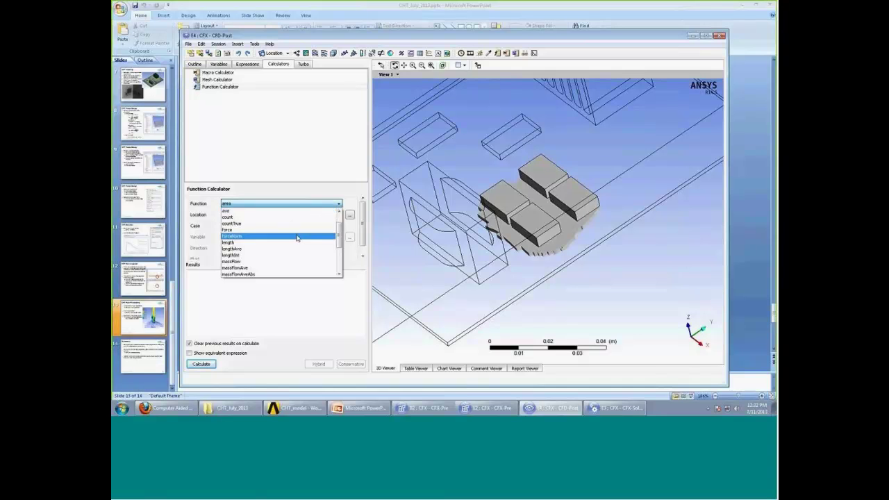
pyautogui.scroll(-3, 298, 245)
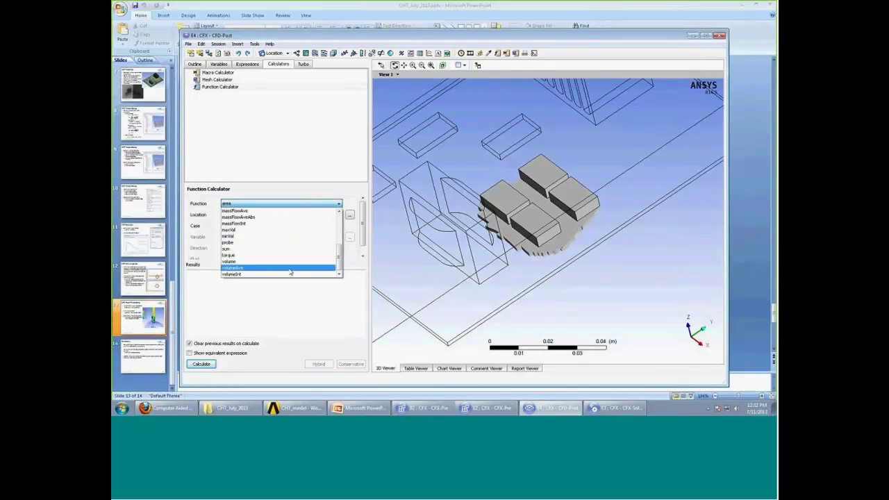
pyautogui.click(290, 269)
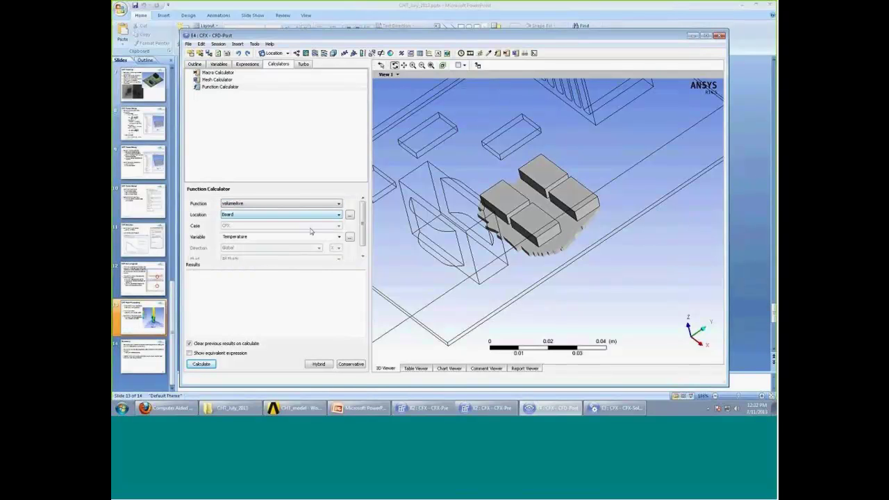
pyautogui.click(202, 365)
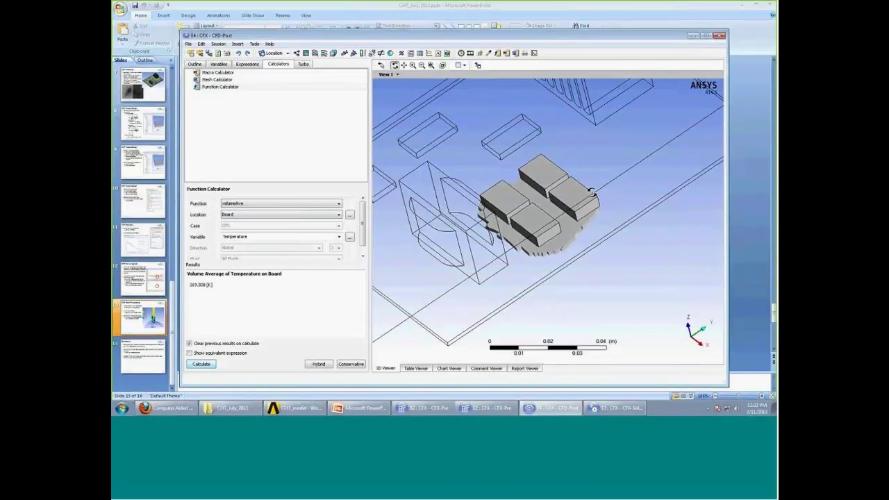
# View the whole board with the isovolume, then switch to the PowerPoint presentation and show the Summary slide.
pyautogui.scroll(-6, 498, 216)
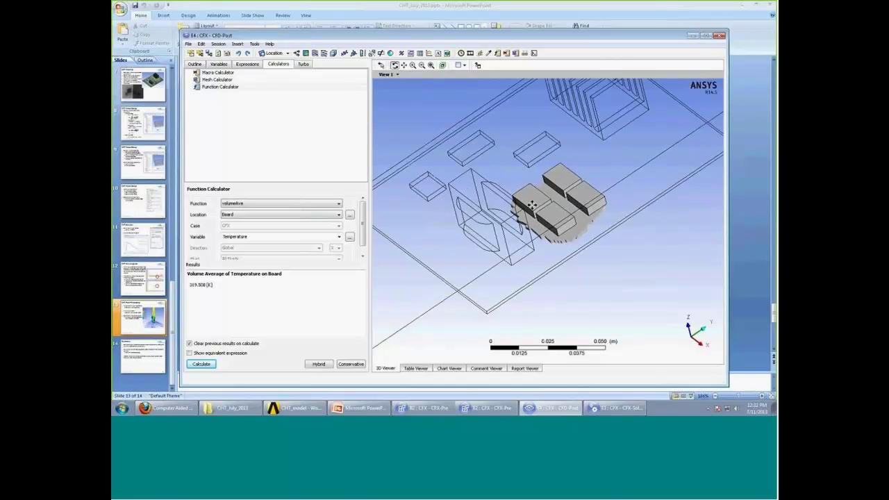
pyautogui.moveTo(531, 241)
pyautogui.mouseDown()
pyautogui.moveTo(526, 254)
pyautogui.moveTo(513, 241)
pyautogui.mouseUp()
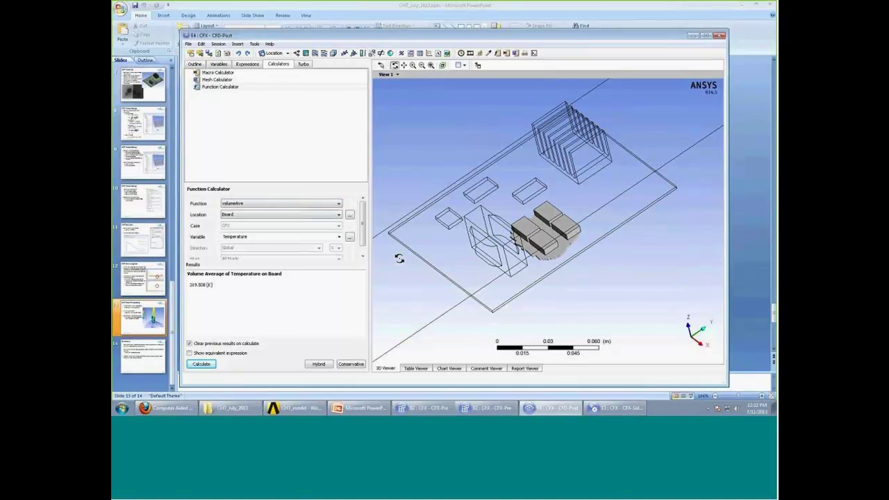
pyautogui.click(740, 189)
pyautogui.scroll(-1, 435, 174)
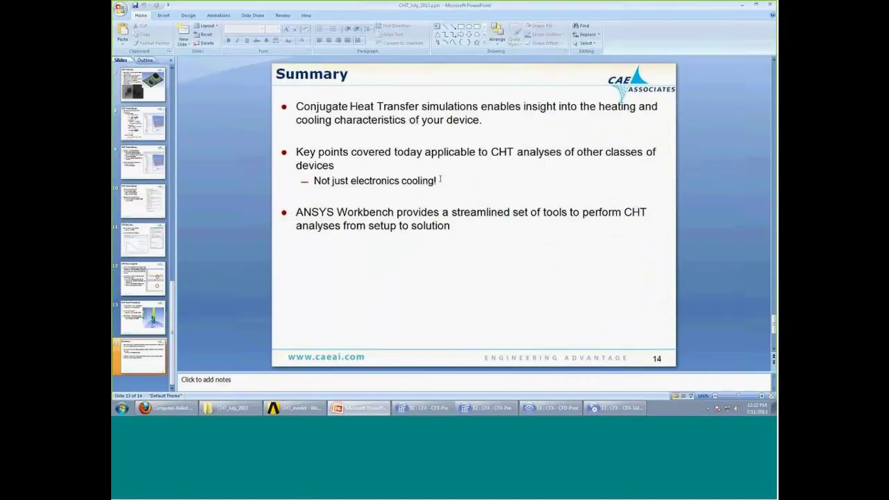